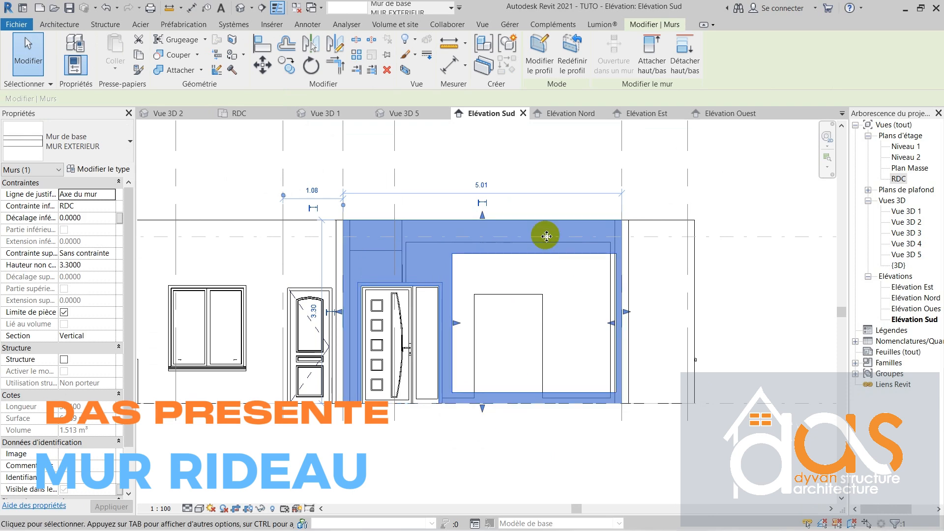
Step: Start an in-place mass with the proposed name and set its work plane by picking a plane on the front wall
left_click(385, 25)
left_click(160, 60)
left_click(467, 291)
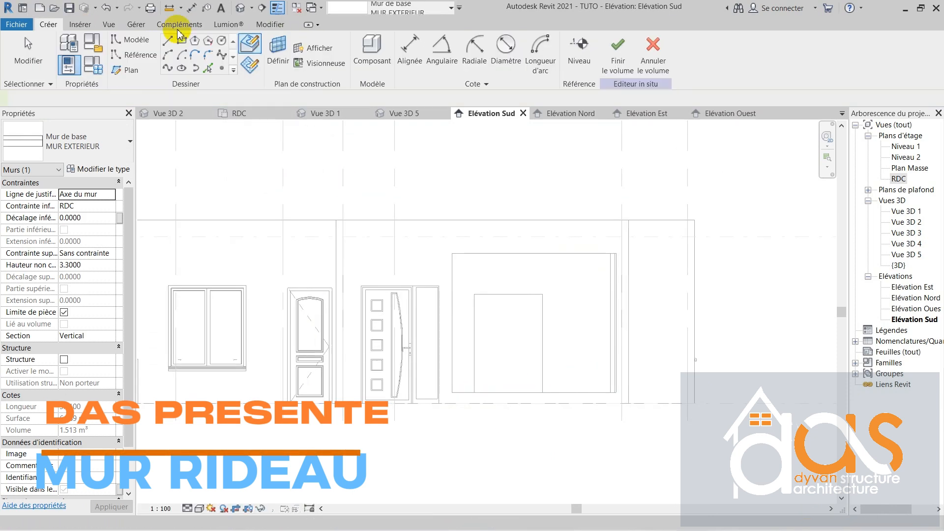
left_click(278, 53)
left_click(378, 299)
left_click(440, 354)
left_click(550, 277)
Step: Draw a rectangle matching the large wall opening, create a form from it and finish the mass
left_click(182, 41)
scroll(649, 326, "up", 3)
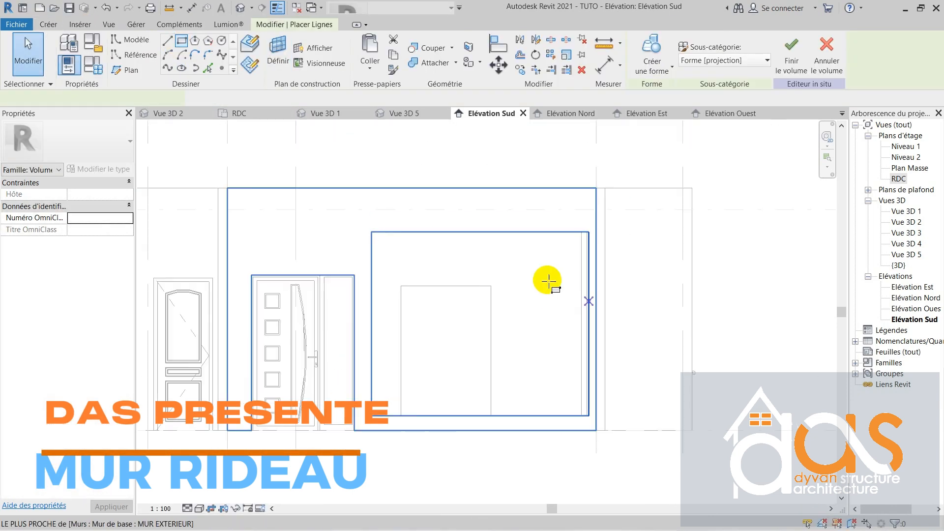
left_click(370, 230)
scroll(588, 415, "up", 2)
left_click(591, 412)
scroll(479, 457, "down", 3)
left_click(654, 63)
left_click(645, 55)
key("Escape")
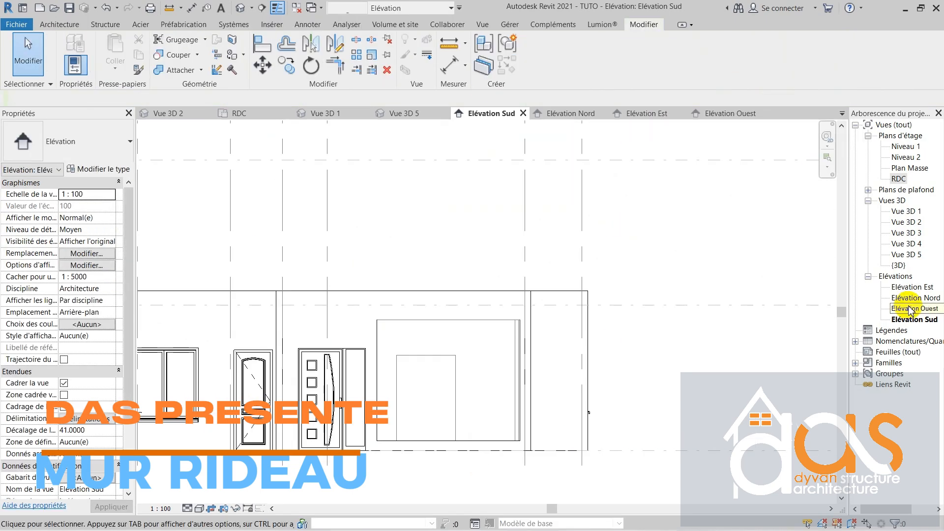
Step: Select the mass in Vue 3D 2 and adjust its depth at the front wall in the RDC floor plan
double_click(906, 222)
middle_click_drag(619, 443, 679, 495, "shift")
left_click(472, 354)
double_click(898, 179)
scroll(466, 371, "up", 3)
left_click_drag(462, 373, 457, 299)
scroll(467, 342, "down", 1)
left_click_drag(457, 446, 459, 355)
key("Escape")
scroll(344, 381, "down", 1)
Step: Start a curtain system by face in Vue 3D 2 and select the mass face filling the wall opening
double_click(905, 222)
scroll(508, 456, "up", 3)
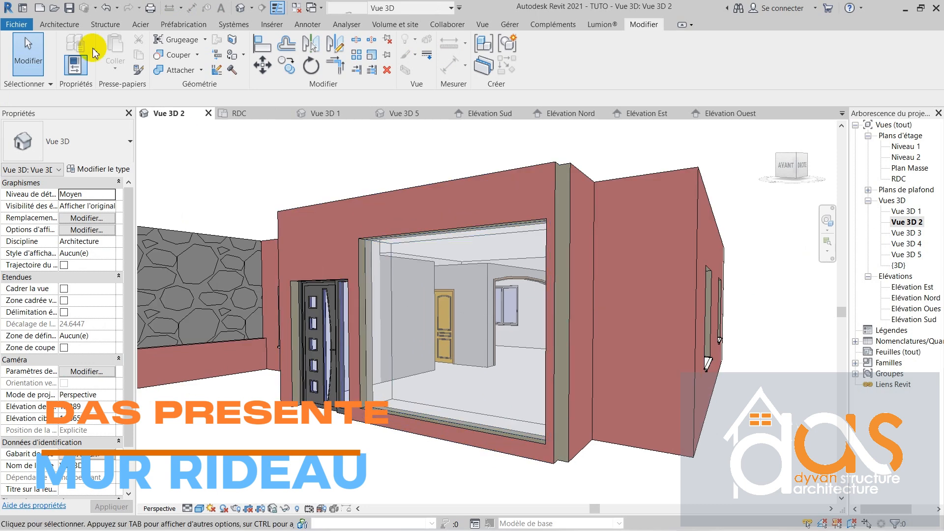
left_click(60, 24)
left_click(272, 44)
scroll(392, 409, "up", 2)
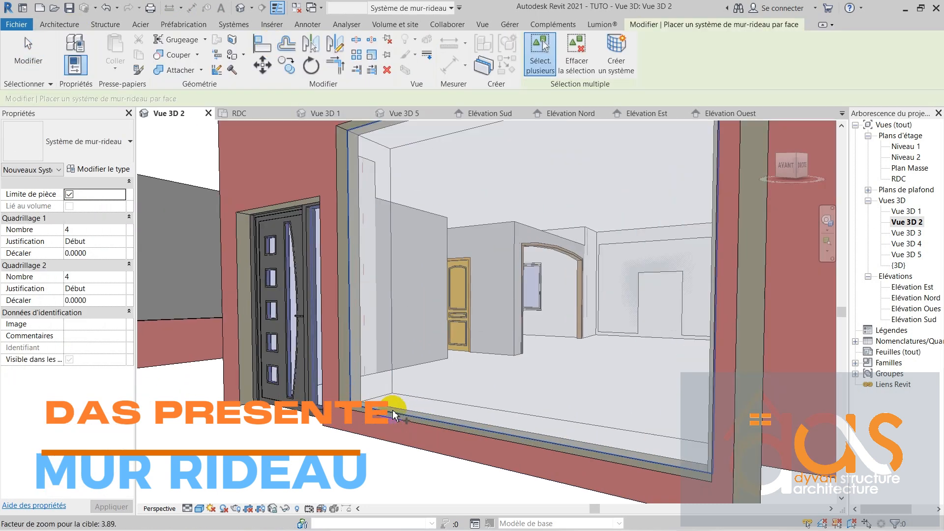
scroll(392, 410, "down", 1)
left_click(393, 409)
Step: Create the curtain system with Quadrillage 1 number 2 and Quadrillage 2 number 3, and reduce its Quadrillage 2 number to 2
left_click(92, 230)
type("2")
left_click(76, 276)
type("3")
left_click(106, 506)
left_click(613, 64)
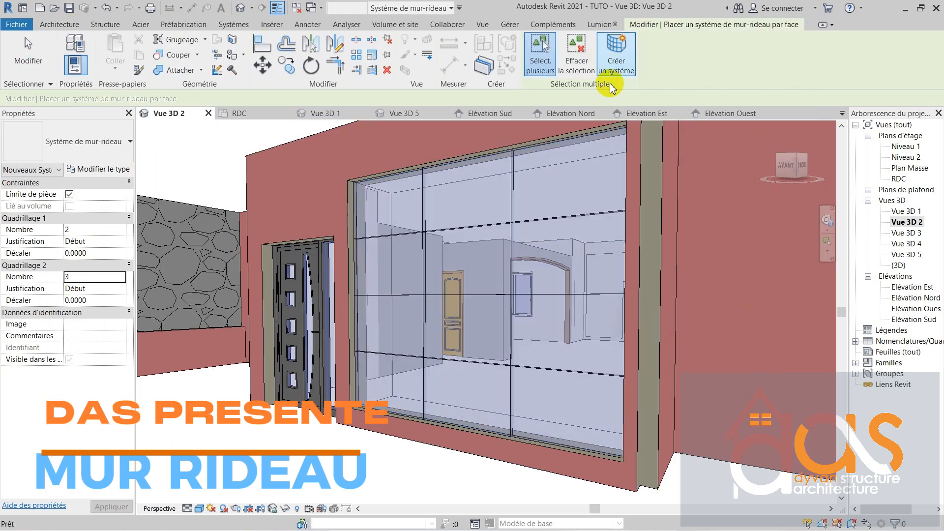
scroll(339, 346, "down", 1)
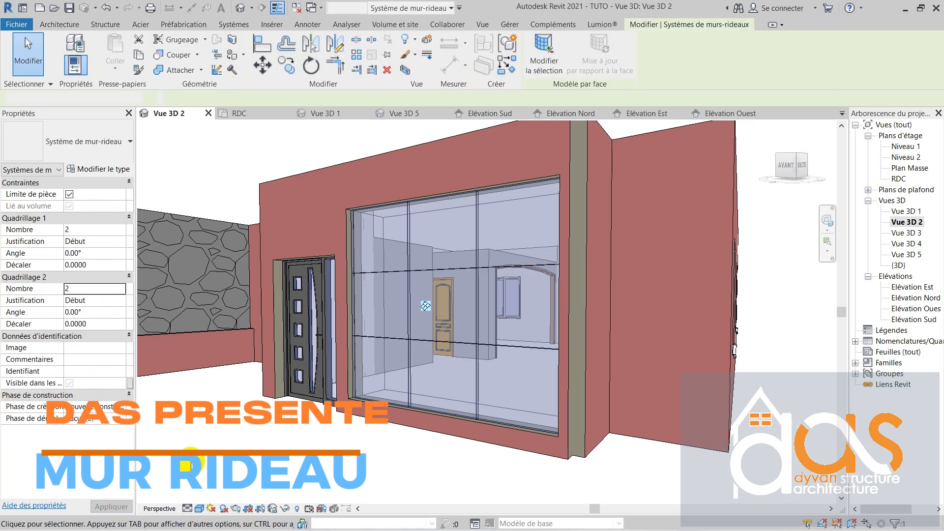
key("Escape")
Step: Place 150 x 25mm rectangular mullions on individual grid segments of the curtain system and along its whole top line
scroll(393, 369, "up", 3)
scroll(387, 366, "up", 1)
left_click(244, 69)
left_click(618, 57)
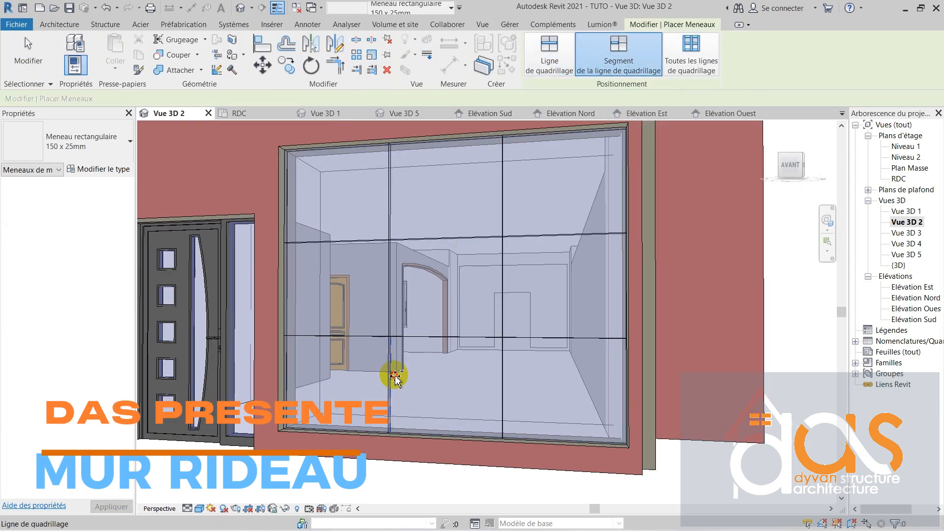
left_click(393, 379)
left_click(389, 291)
left_click(413, 238)
left_click(501, 196)
scroll(492, 432, "down", 1)
left_click(492, 432)
left_click(586, 391)
left_click(584, 317)
left_click(545, 64)
left_click(447, 174)
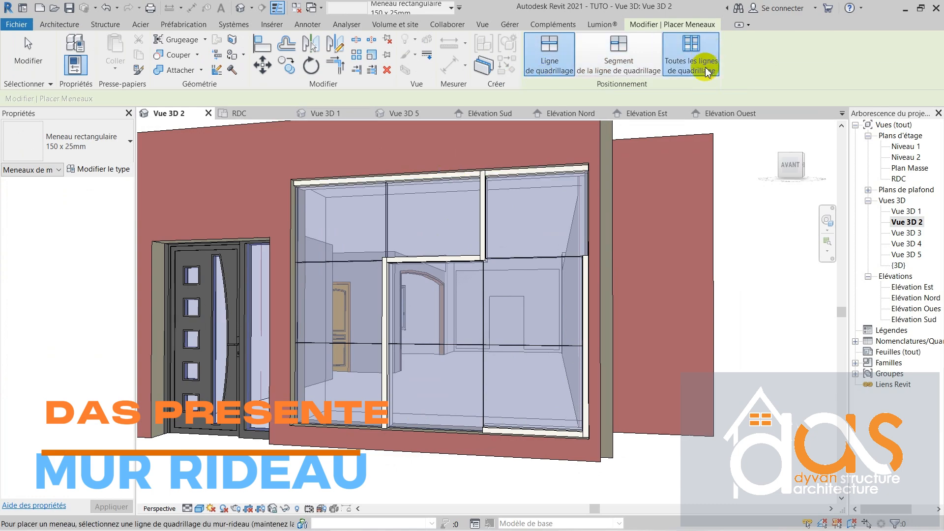
Step: Try placing mullions on all grid lines, undo the last placement and return to placement by segment
left_click(704, 65)
key("ctrl+z")
left_click(618, 56)
scroll(433, 431, "down", 3)
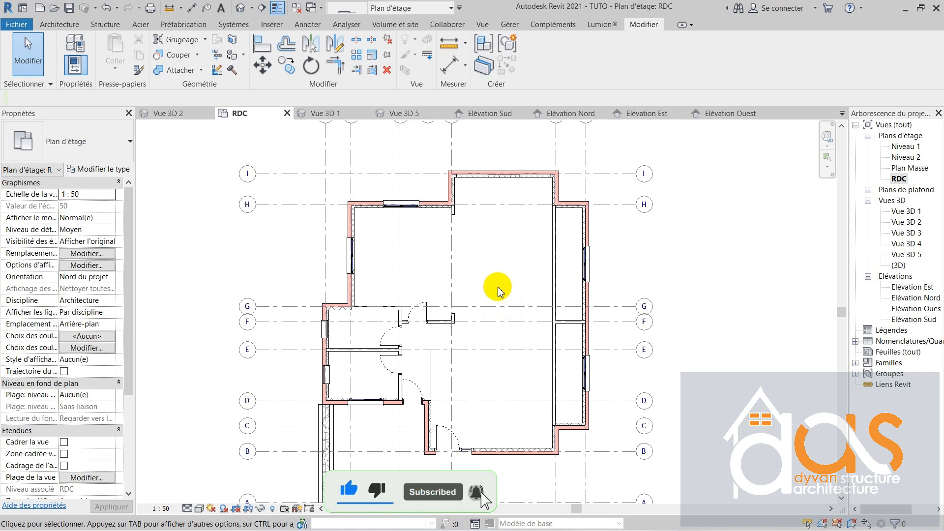
Step: Open the profile of the exterior wall on axis B for editing in the Elévation Sud view
scroll(498, 291, "down", 1)
left_click(74, 24)
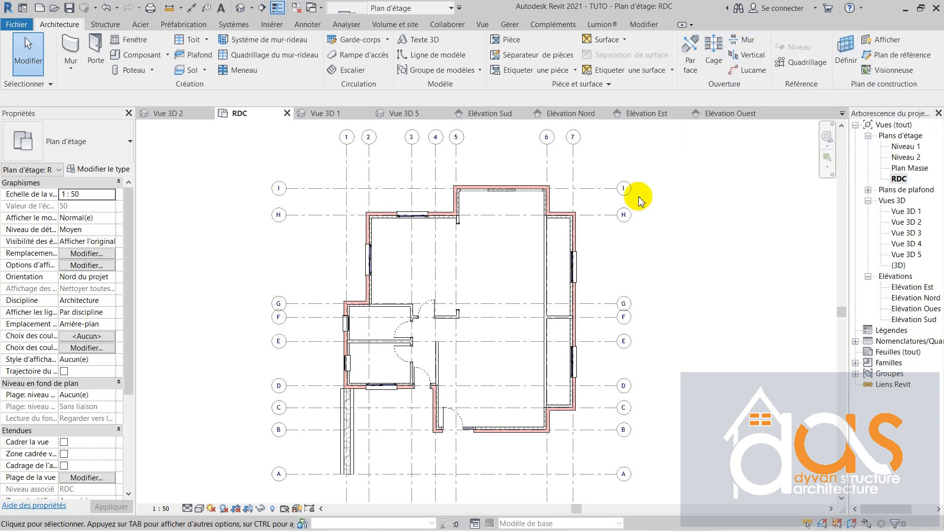
double_click(517, 431)
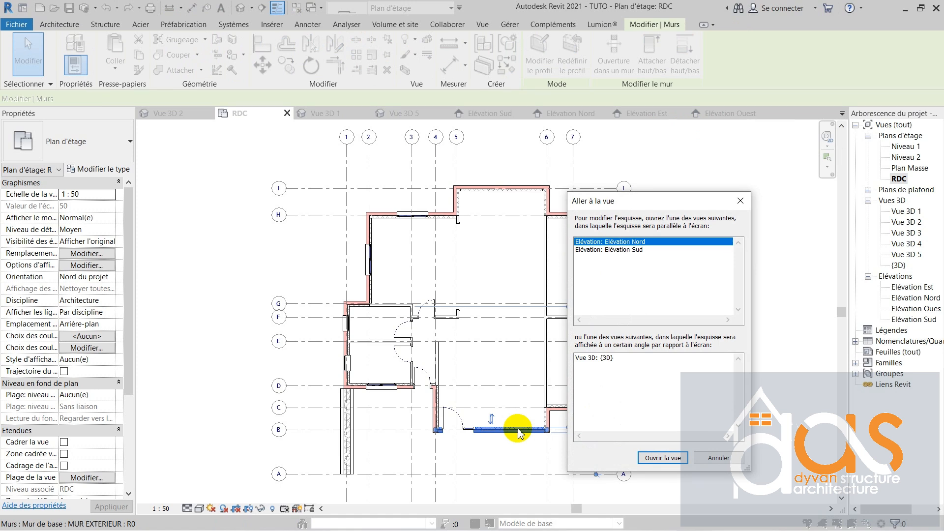
left_click(634, 249)
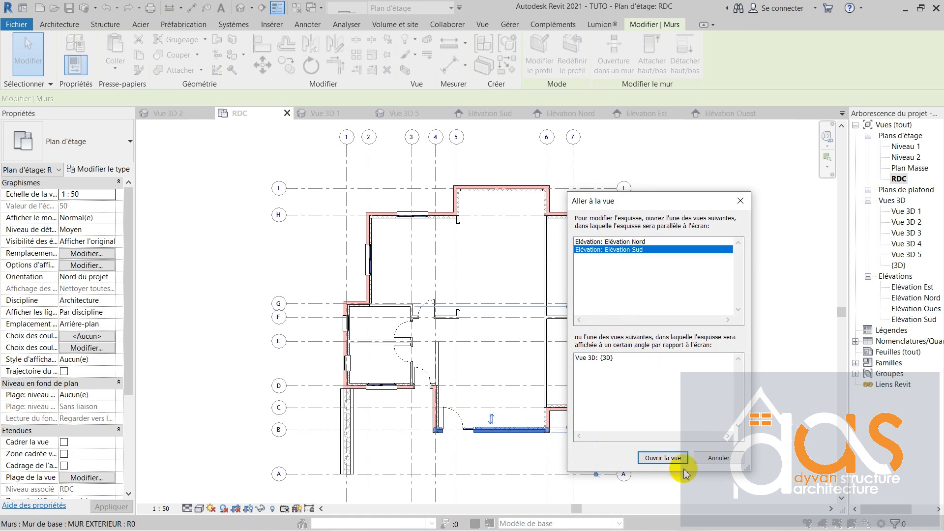
left_click(664, 458)
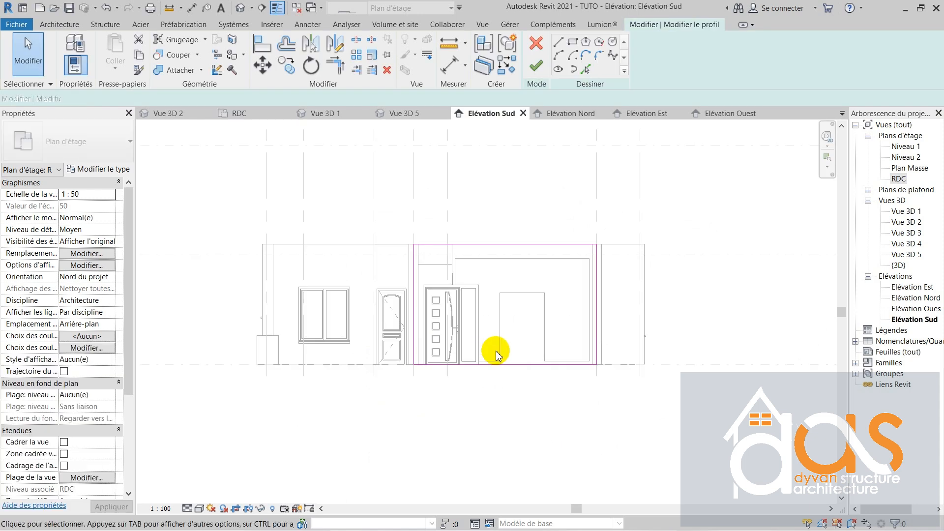
Step: Sketch a rectangular opening about 2.85 m wide and 2.56 m high in the wall profile, beside the entrance door
scroll(494, 309, "up", 2)
scroll(545, 348, "up", 1)
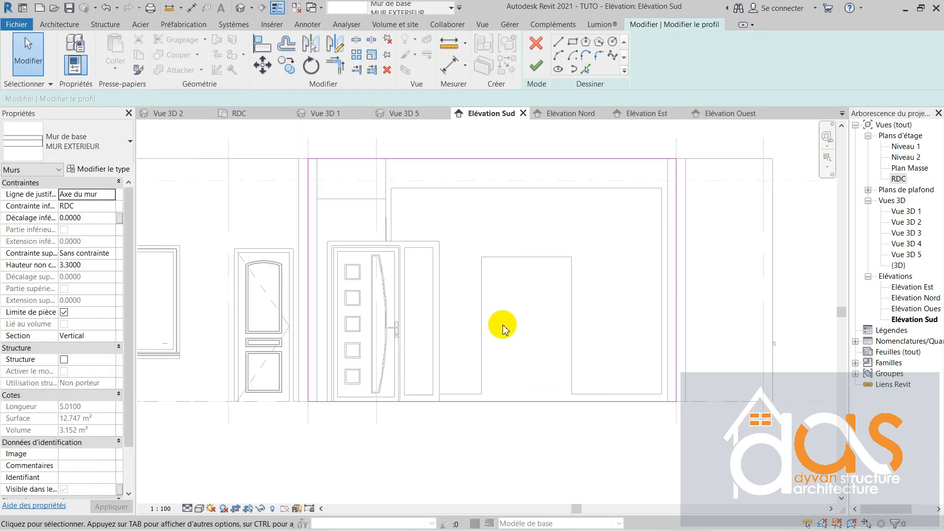
left_click(573, 44)
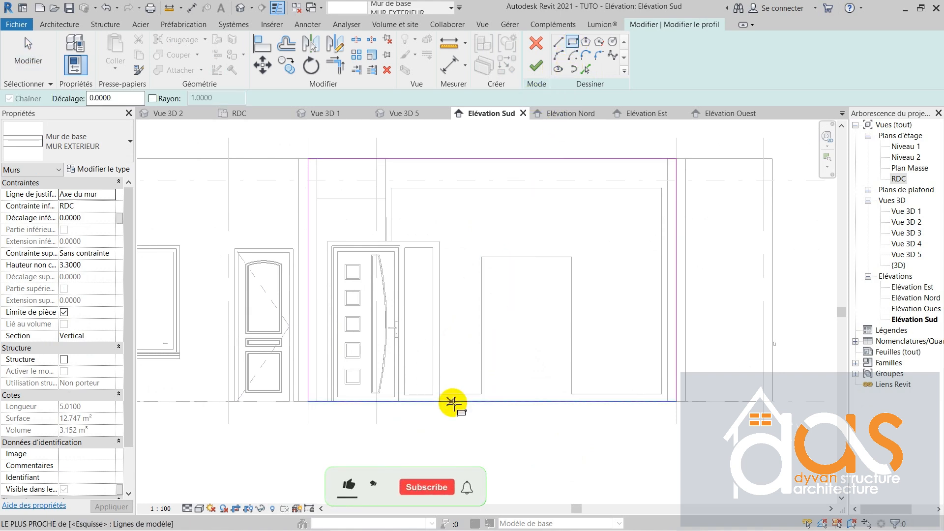
left_click(452, 199)
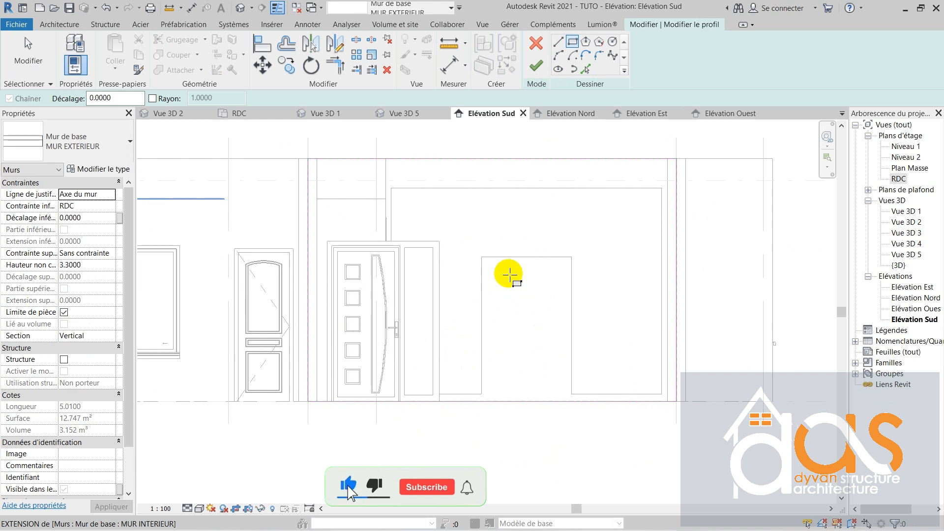
left_click(662, 387)
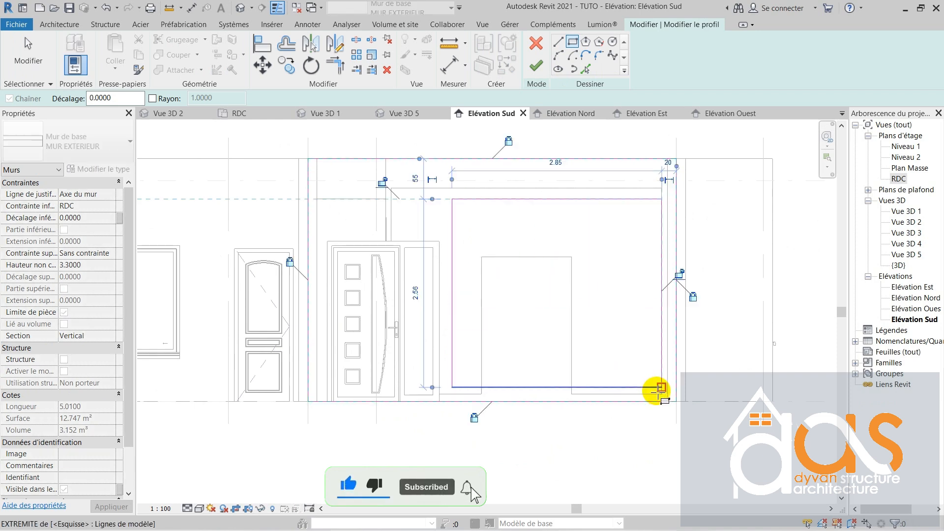
key("Escape")
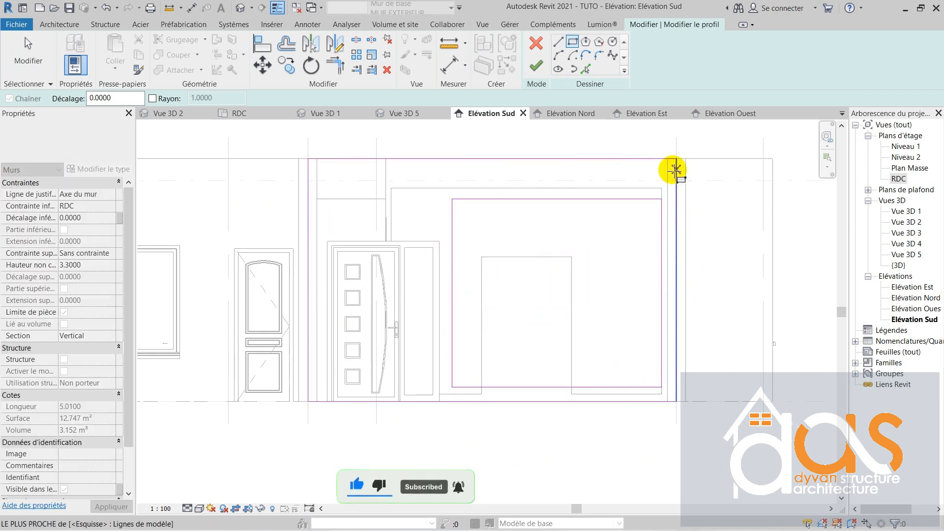
key("Escape")
Step: Set the opening's right edge 0.1 m from the wall's end and its top edge 0.6 m below the wall's top
left_click(661, 217)
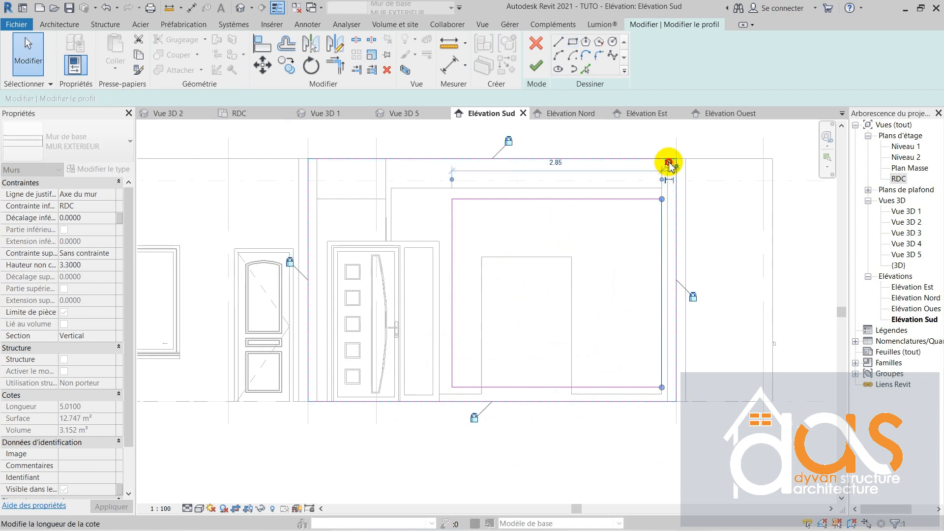
left_click(668, 162)
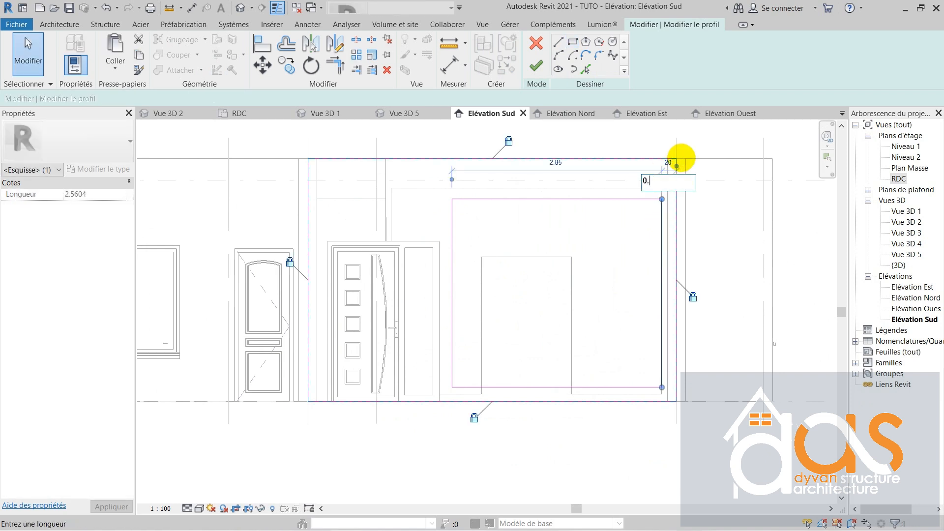
type("0.1")
key("Return")
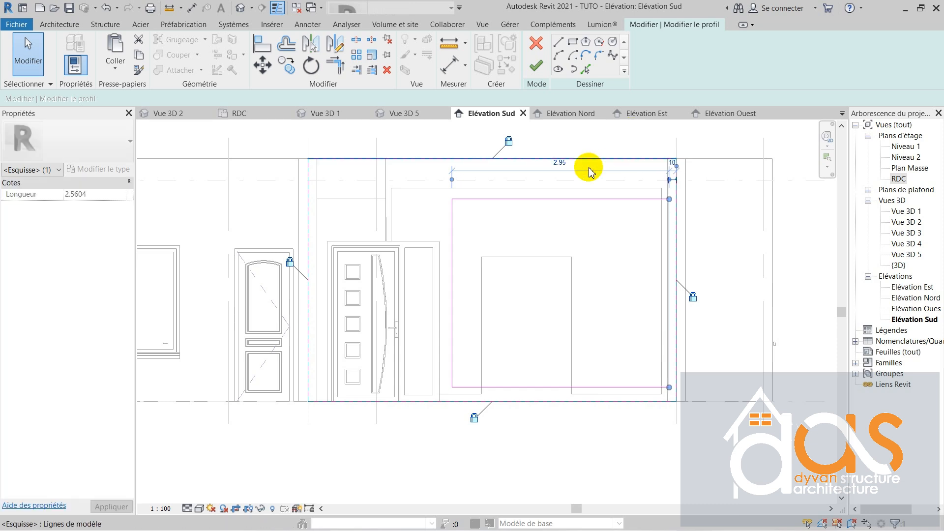
left_click(463, 200)
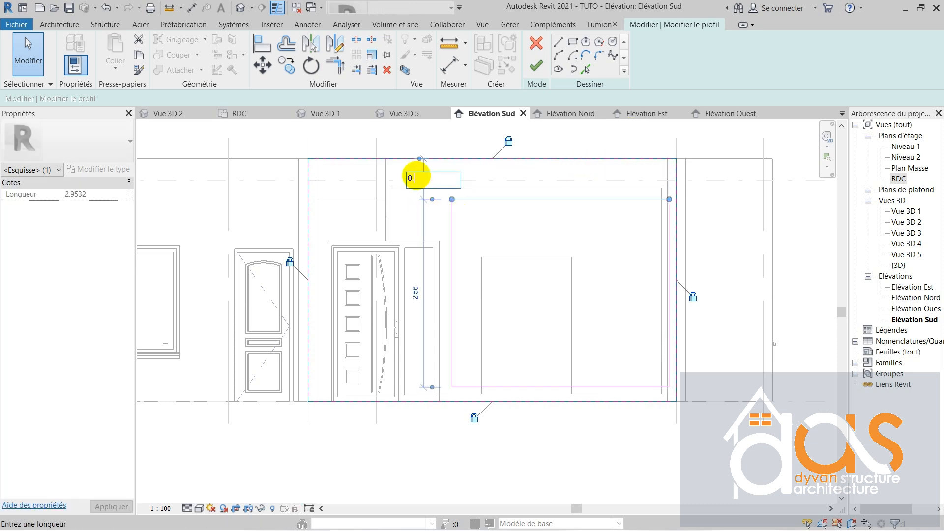
key("Return")
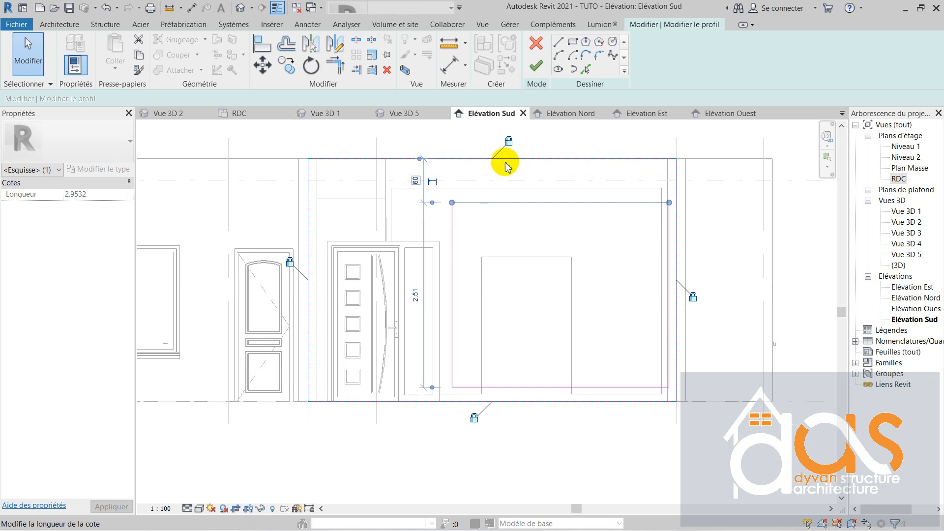
Step: Set the opening's bottom edge 0.2 m above the wall's base
left_click(517, 388)
left_click(688, 393)
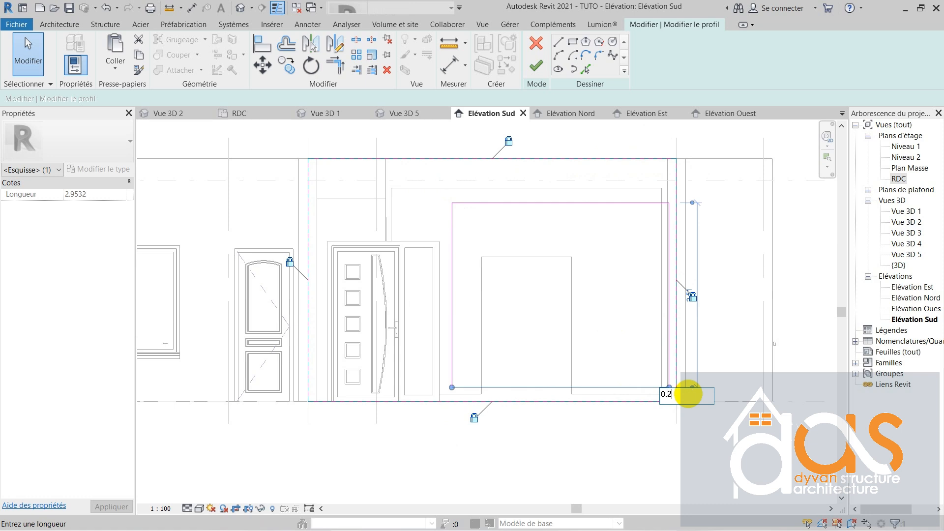
left_click(580, 422)
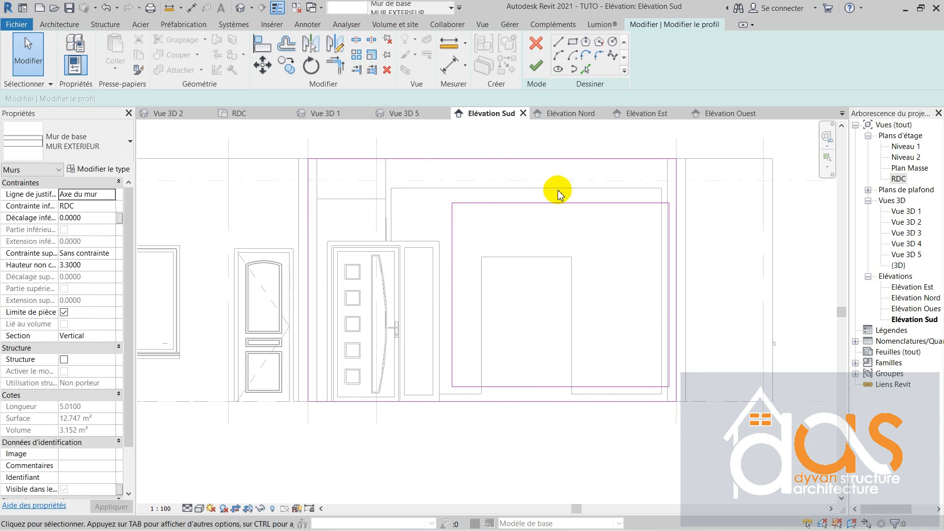
Step: Finish the wall profile, detach the conflicting joined elements and select the cut wall
left_click(536, 65)
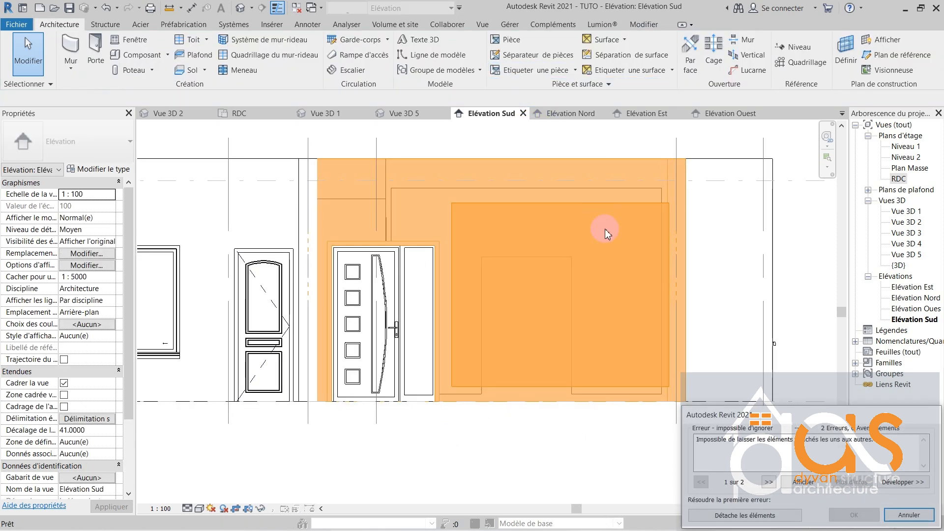
left_click(792, 515)
left_click(666, 393)
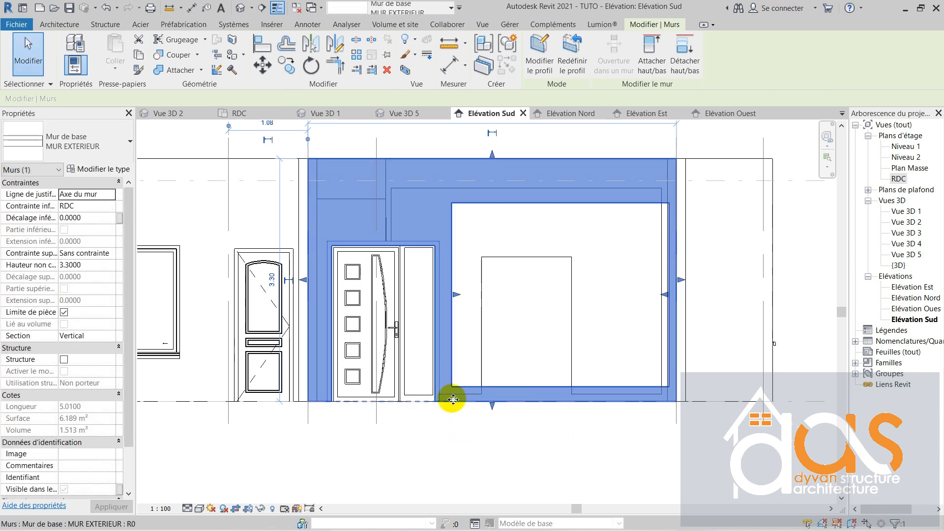
scroll(451, 401, "down", 2)
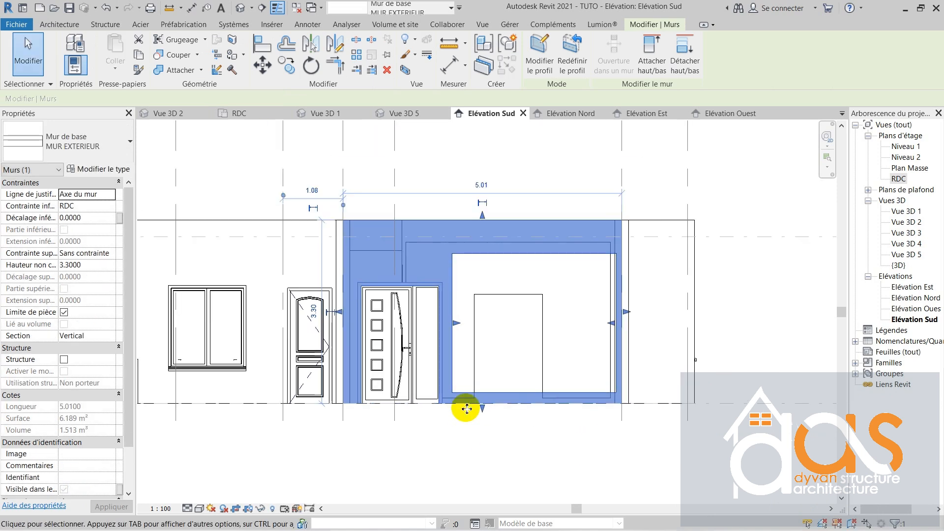
scroll(452, 424, "down", 1)
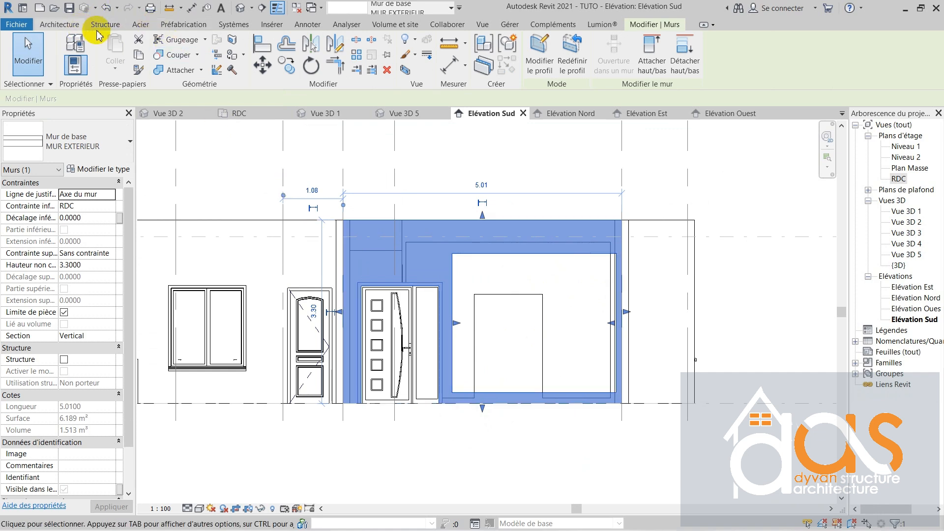
Step: Start an in-place mass named Volume 1
left_click(380, 25)
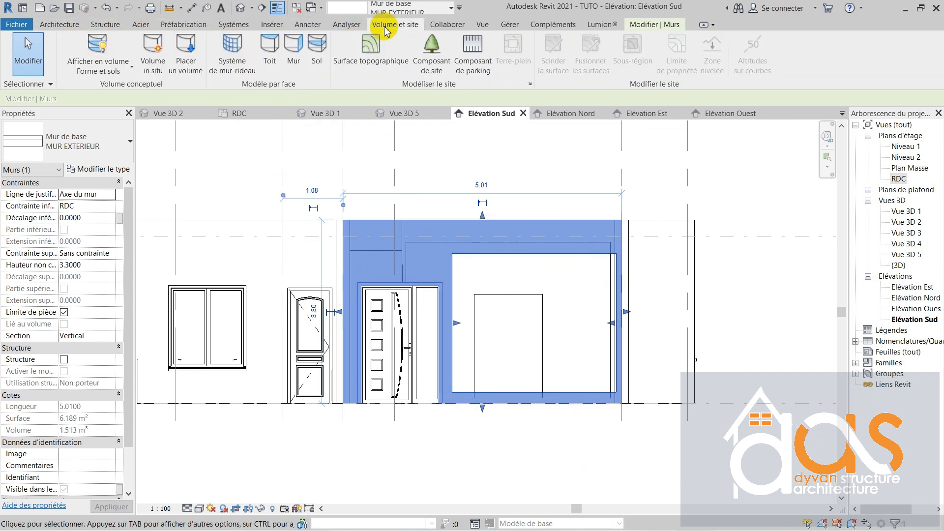
left_click(163, 69)
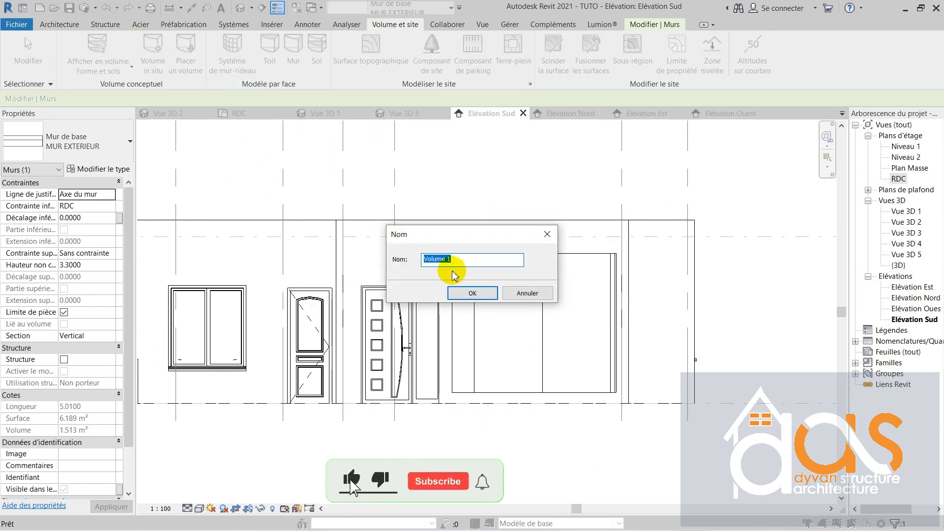
left_click(471, 294)
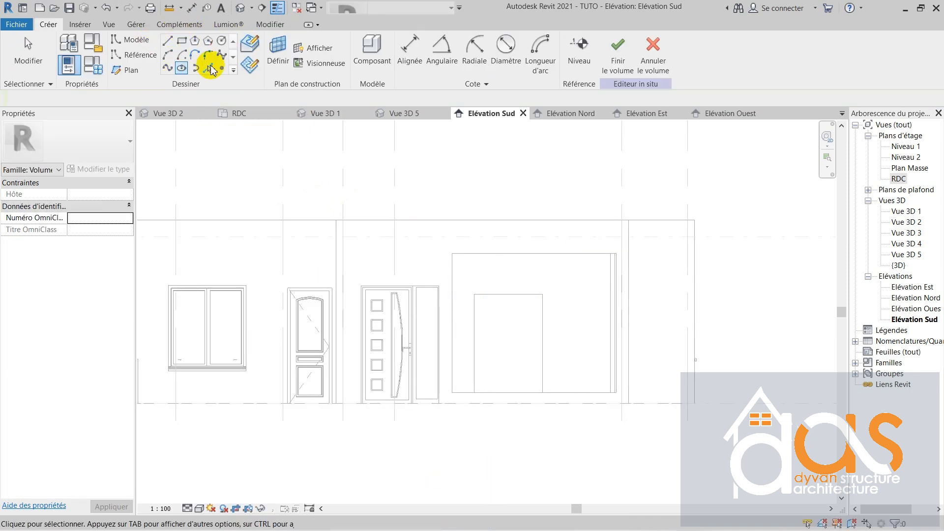
Step: Set the work plane by picking the face of the front MUR EXTERIEUR wall that contains the large opening
left_click(277, 49)
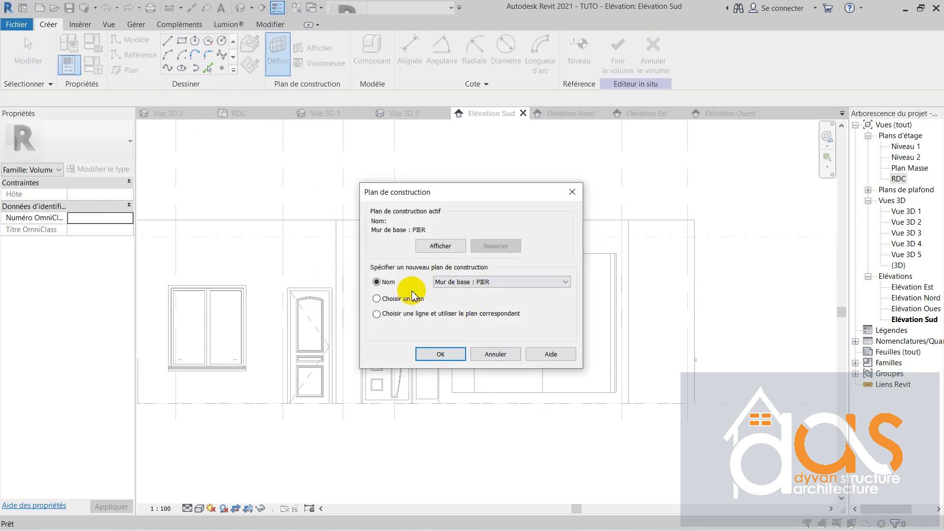
left_click(442, 356)
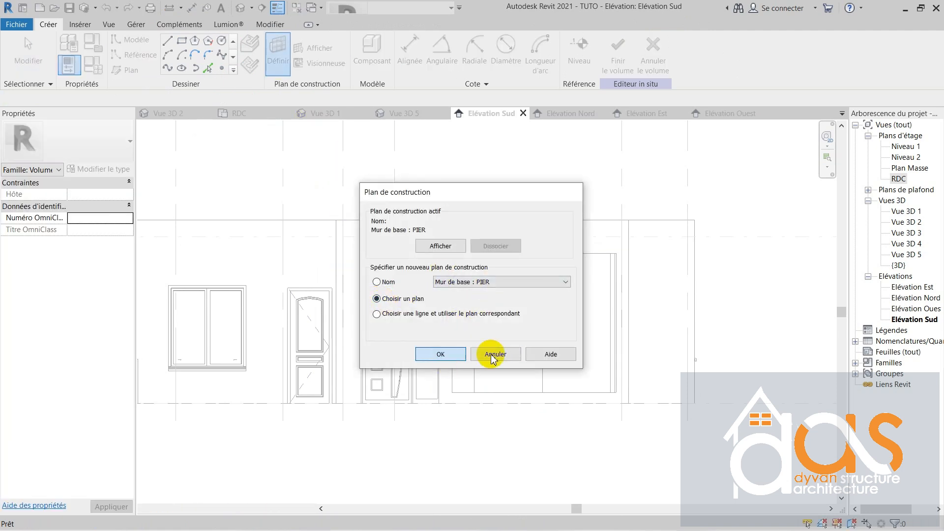
scroll(635, 331, "down", 2)
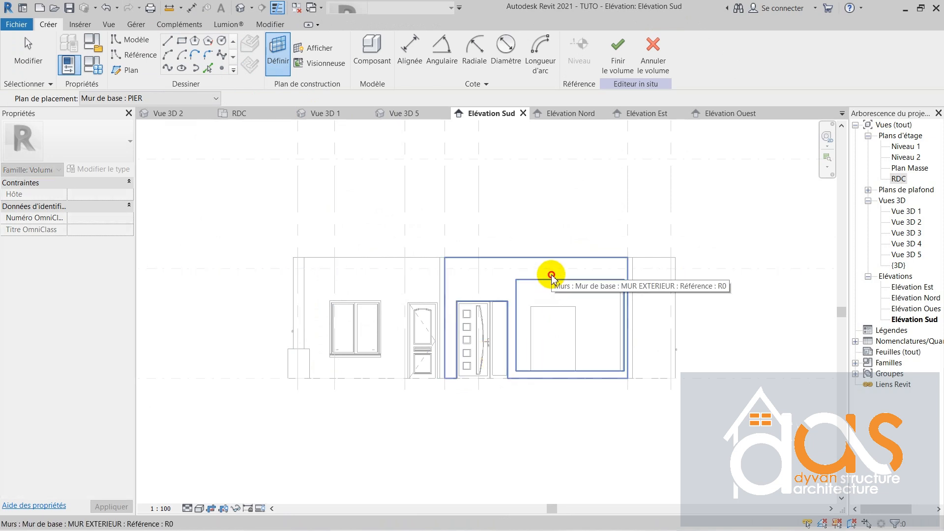
left_click(552, 275)
scroll(448, 248, "down", 2)
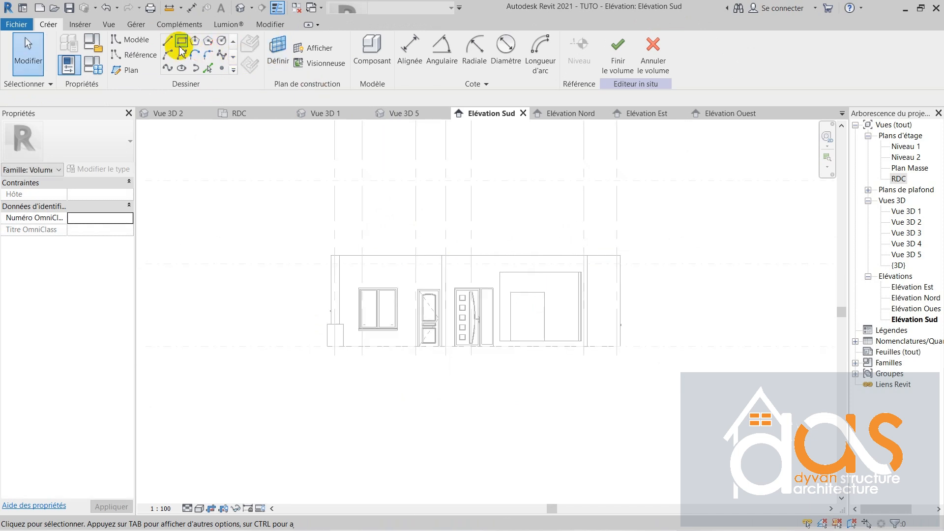
Step: Draw a model-line rectangle on the wall face, from the opening's upper-left corner to its lower-right corner
scroll(576, 303, "up", 5)
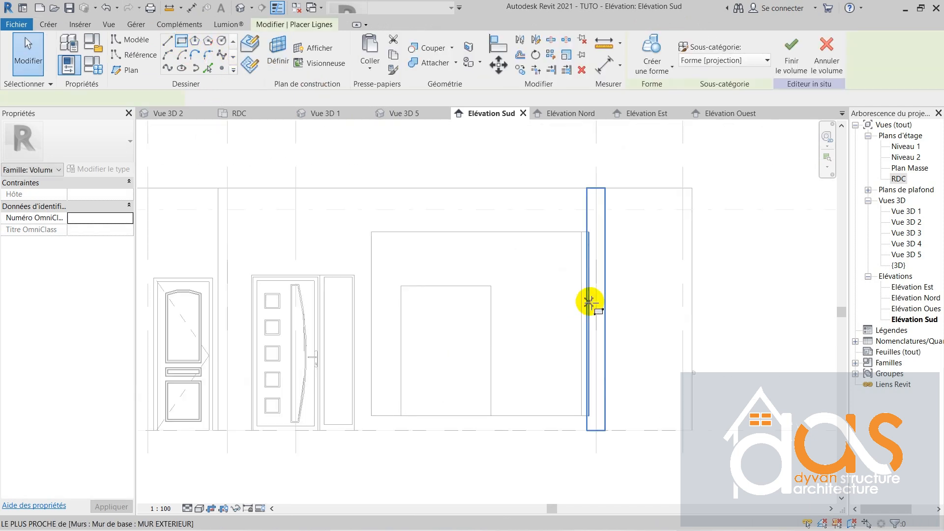
left_click(371, 231)
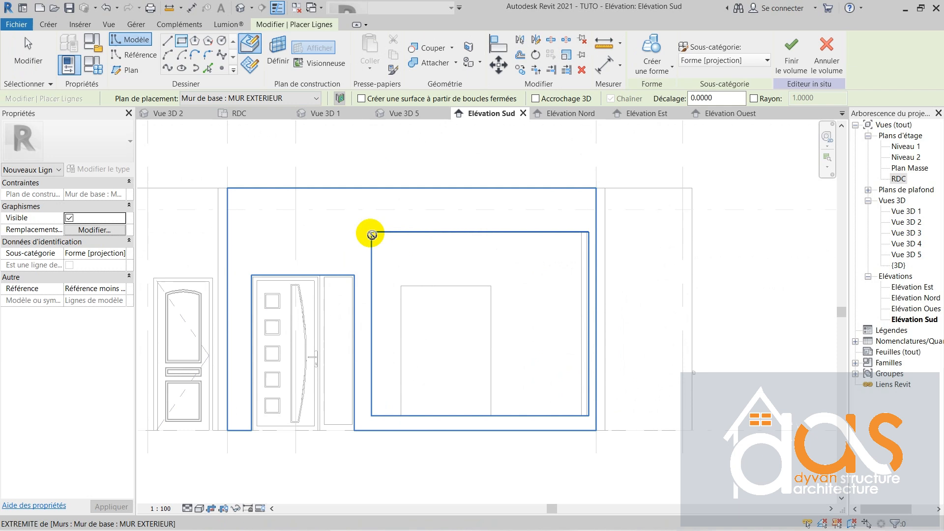
scroll(585, 414, "up", 2)
left_click(596, 412)
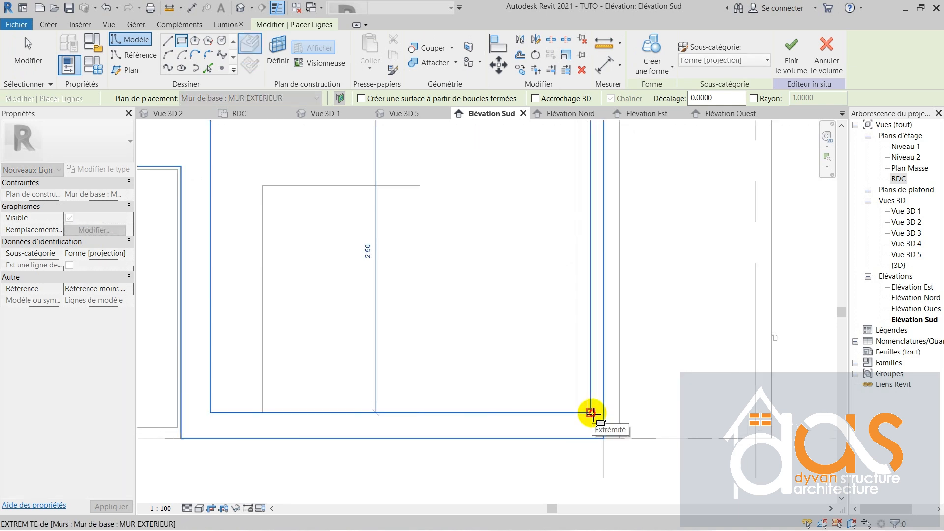
scroll(476, 452, "down", 3)
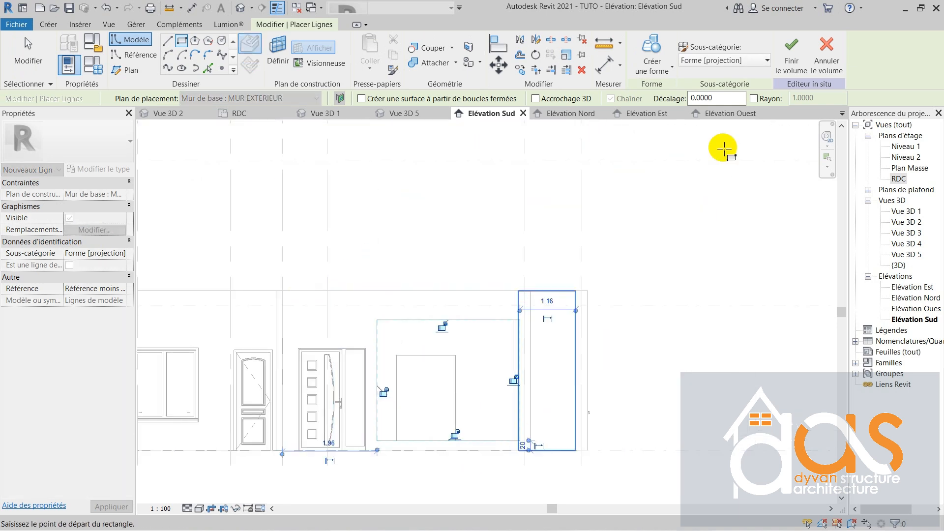
Step: Create a solid form from the rectangle and finish the in-place mass
left_click(670, 67)
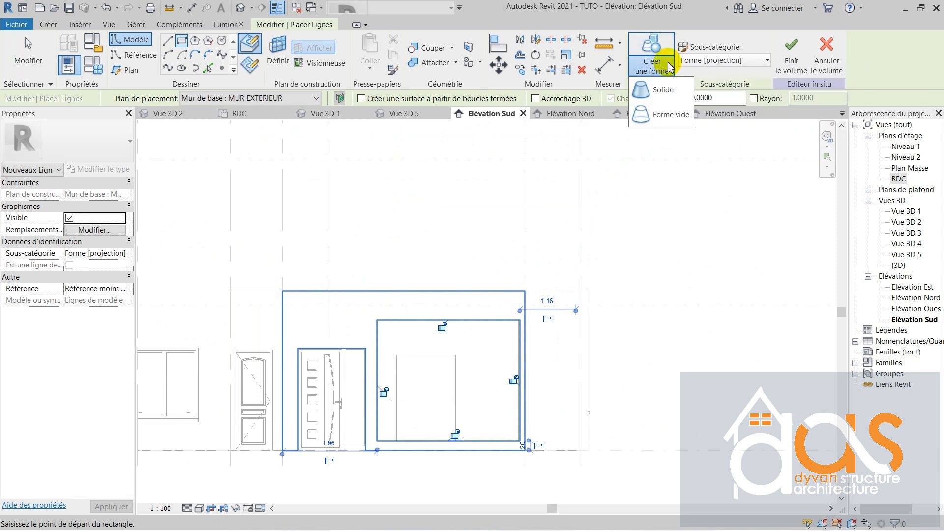
left_click(658, 91)
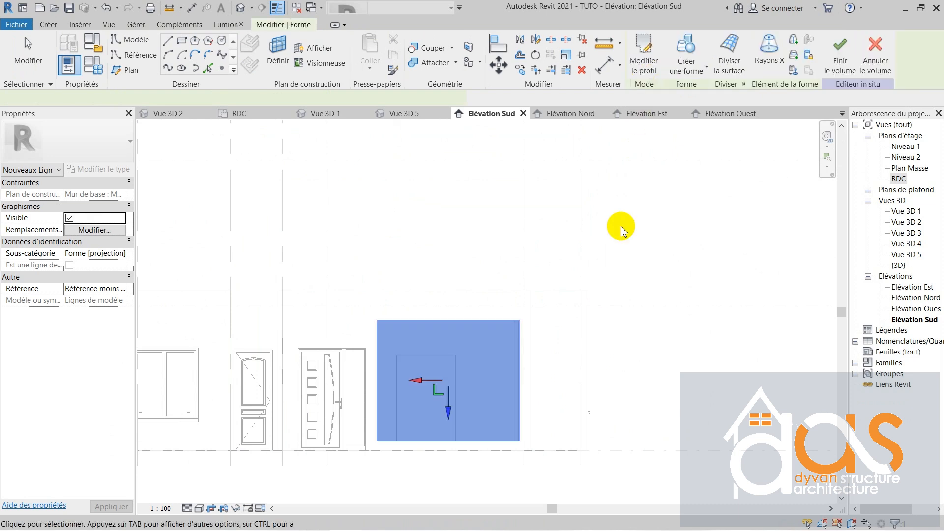
left_click(839, 58)
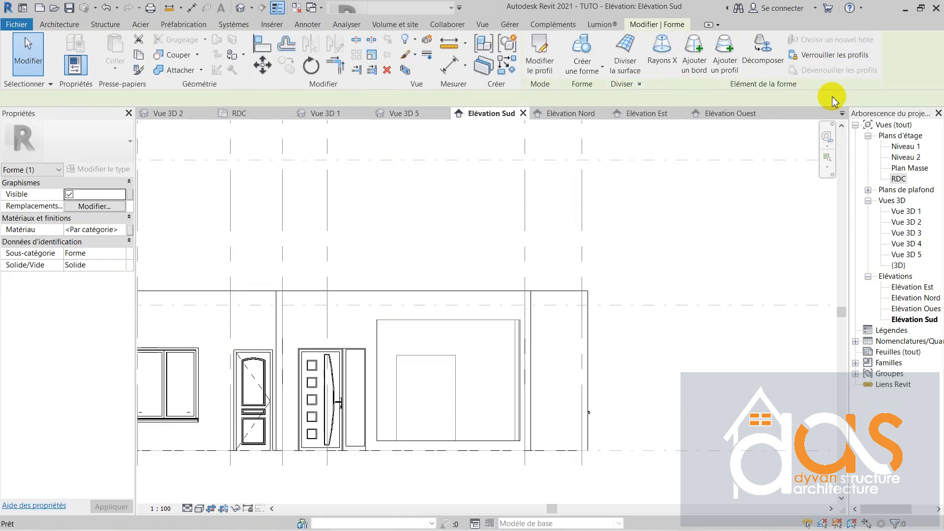
Step: Open Vue 3D 2 and select the mass projecting from the front wall's opening
double_click(906, 222)
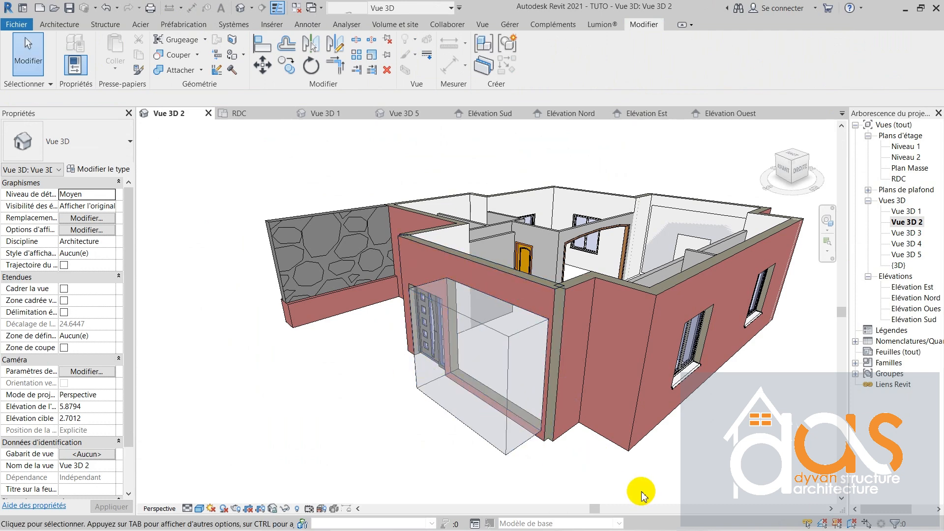
middle_click_drag(640, 492, 674, 486, "shift")
scroll(558, 363, "up", 1)
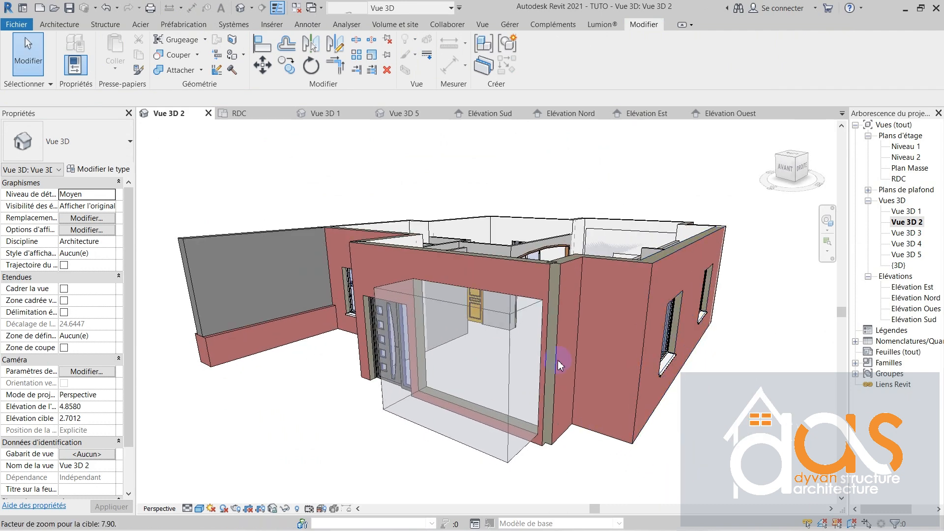
left_click(512, 345)
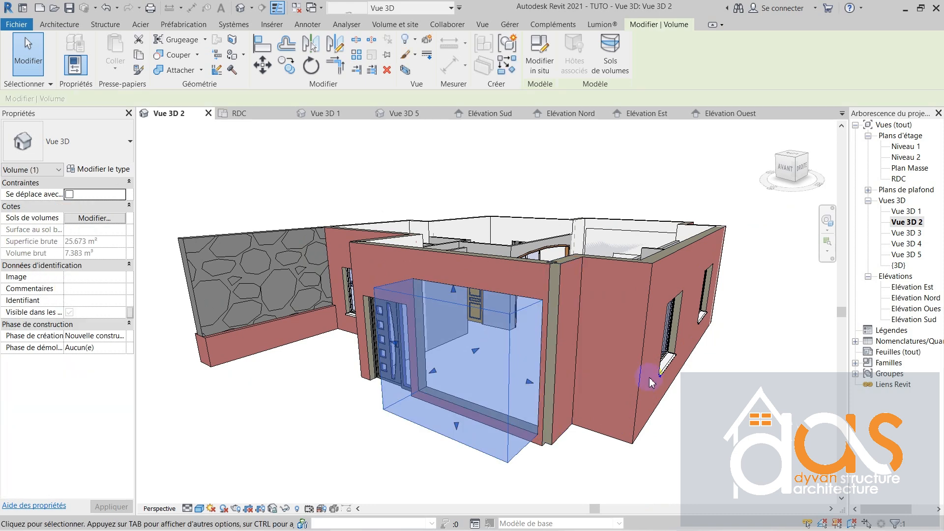
scroll(651, 379, "up", 1)
Step: In the RDC floor plan, extend the mass's inner face through the wall into the house
double_click(908, 179)
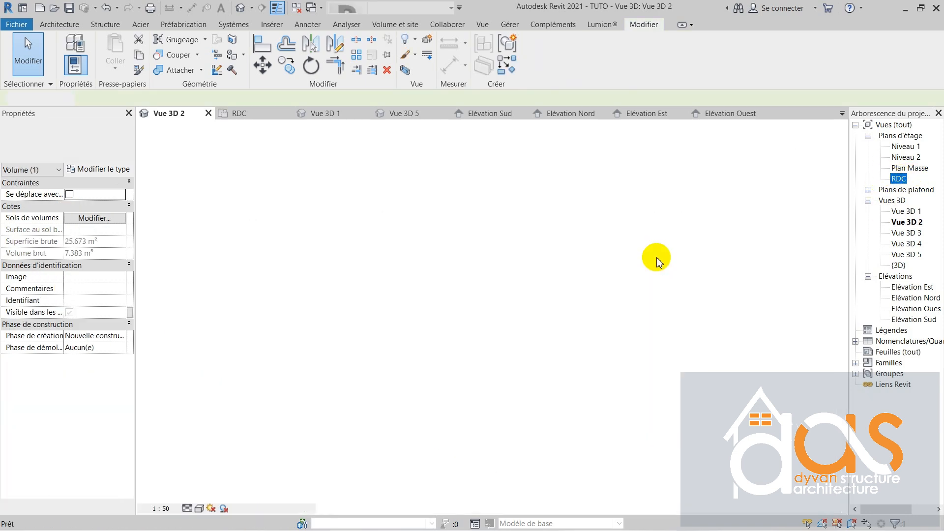
scroll(509, 427, "up", 3)
left_click(507, 416)
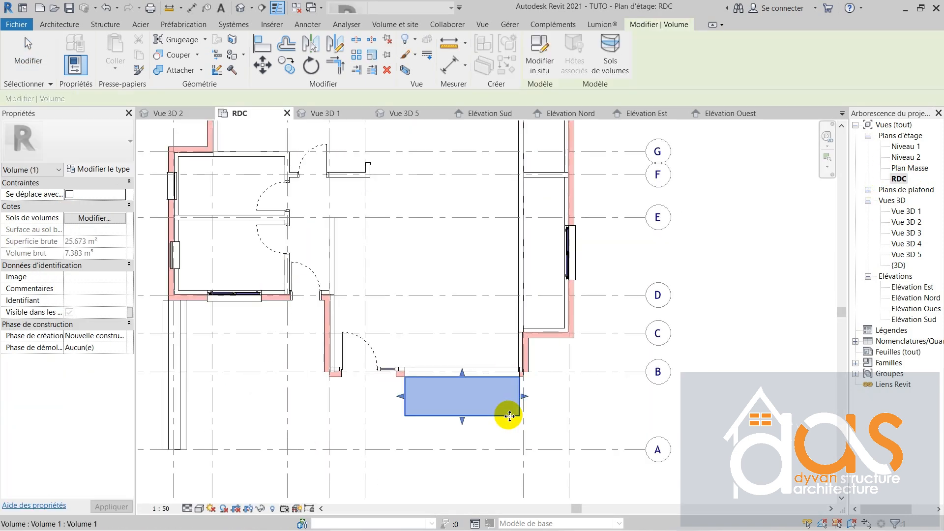
scroll(465, 377, "up", 3)
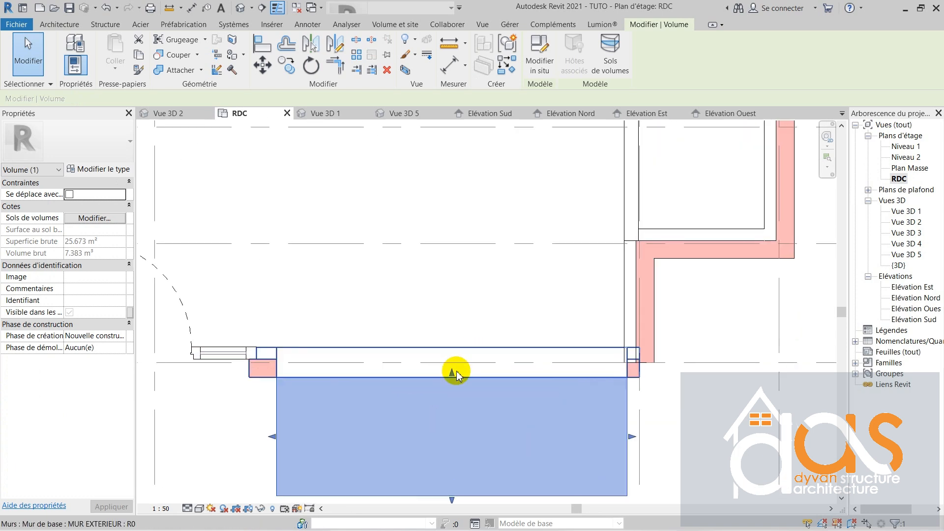
left_click_drag(451, 373, 455, 296)
scroll(470, 377, "down", 3)
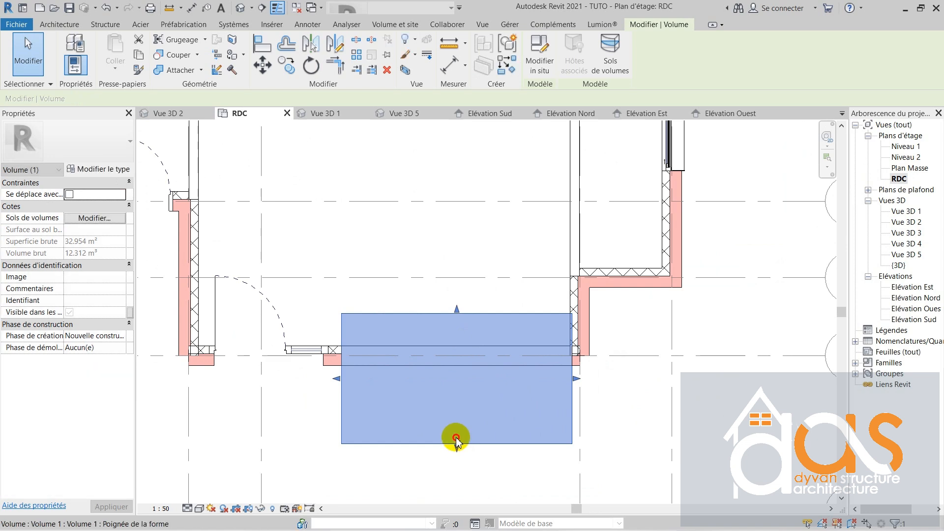
Step: Pull the mass's outer face back to grid line B, inside the front wall's thickness
left_click_drag(461, 355, 460, 356)
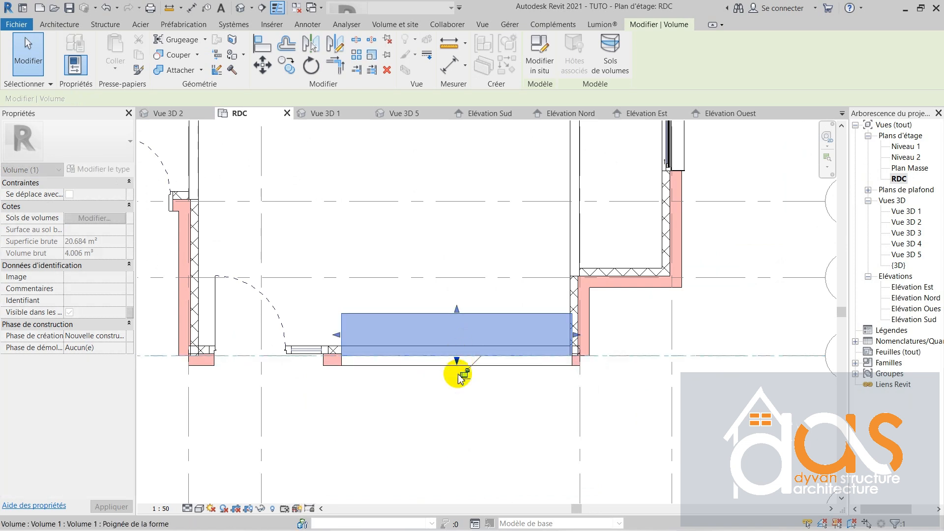
scroll(339, 383, "down", 1)
left_click(465, 436)
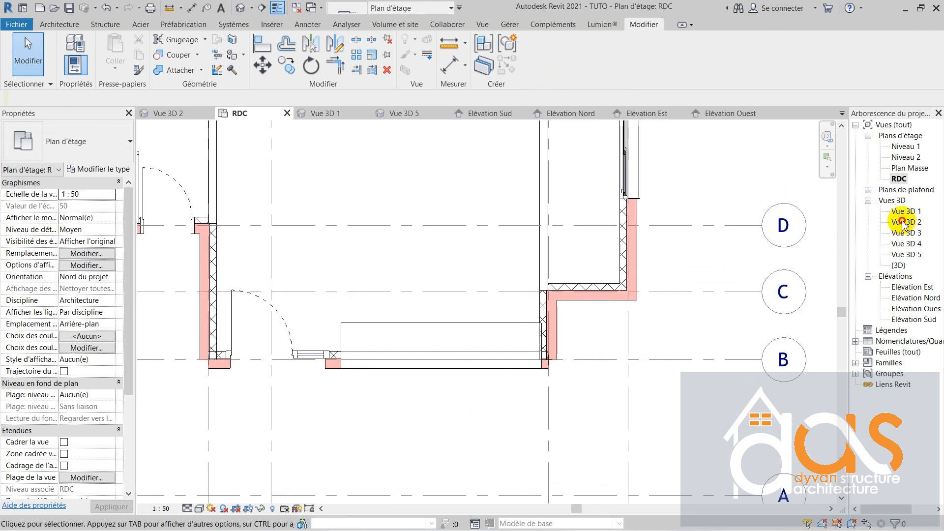
Step: In Vue 3D 2, start a curtain system by face and select the mass's front face
double_click(903, 223)
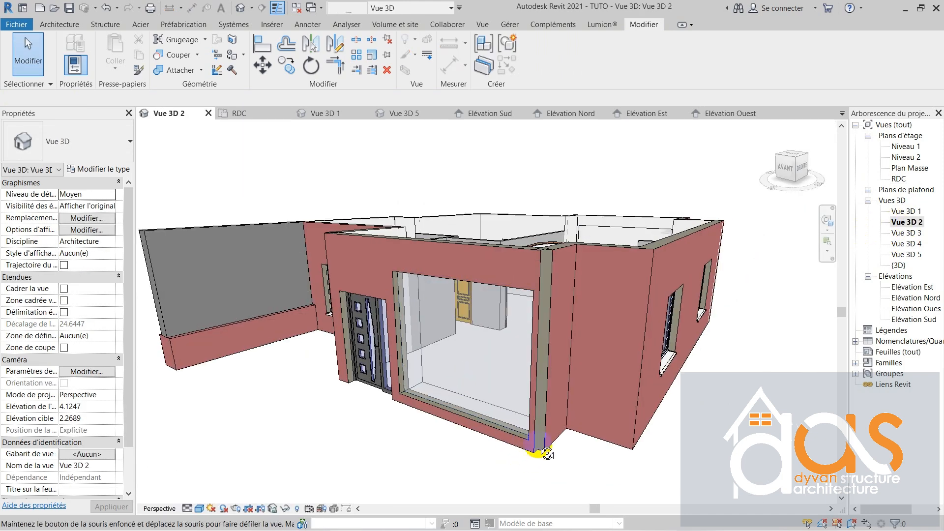
middle_click_drag(546, 453, 497, 465, "shift")
scroll(501, 462, "up", 4)
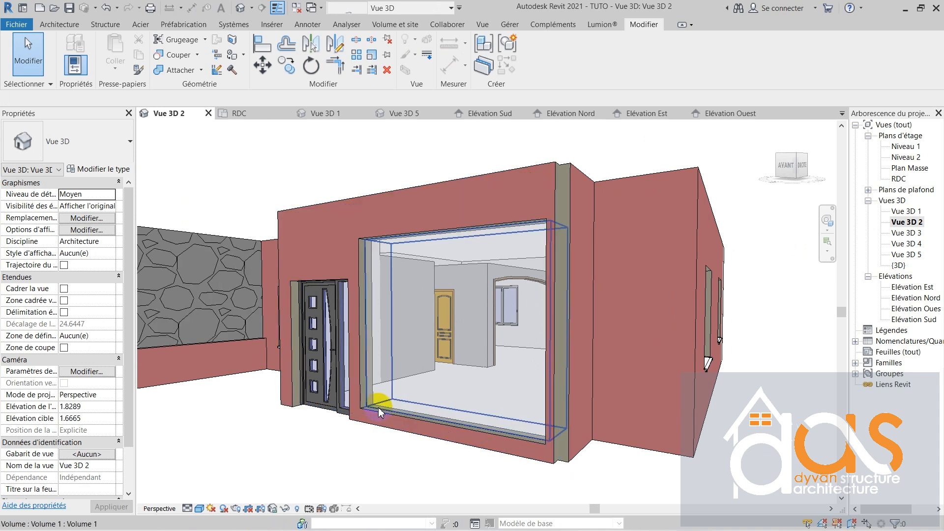
left_click(71, 25)
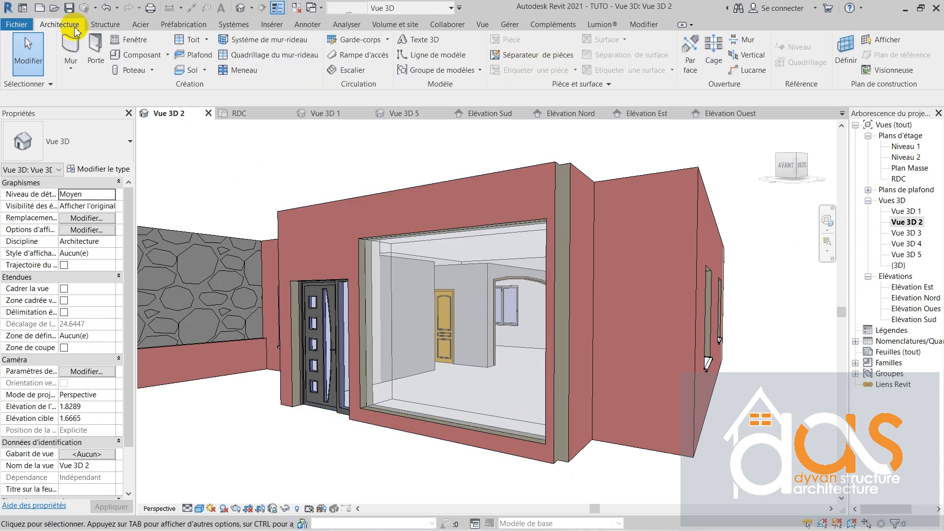
left_click(272, 43)
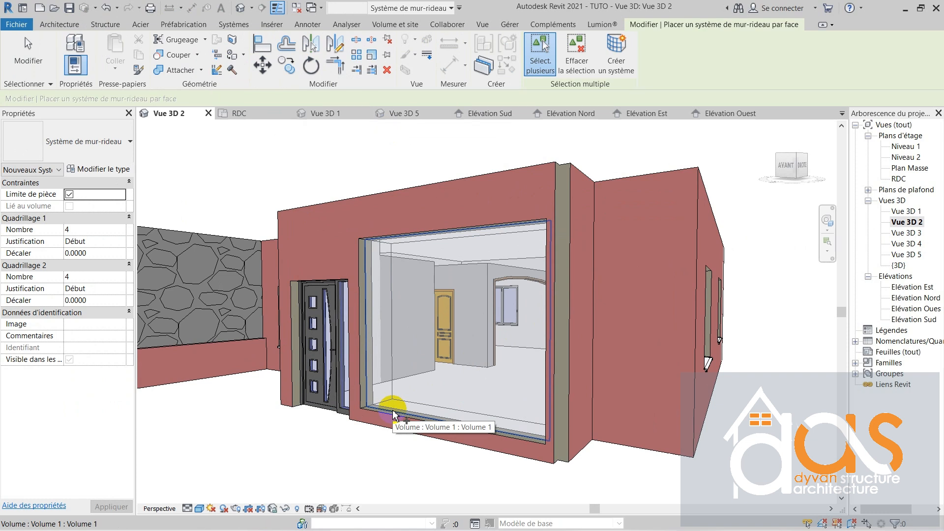
scroll(394, 413, "up", 4)
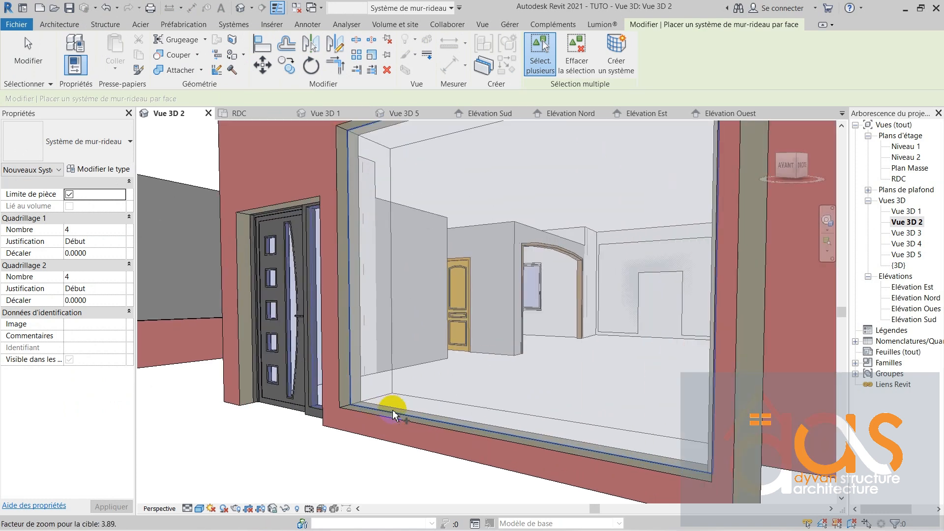
left_click(393, 409)
scroll(396, 418, "down", 2)
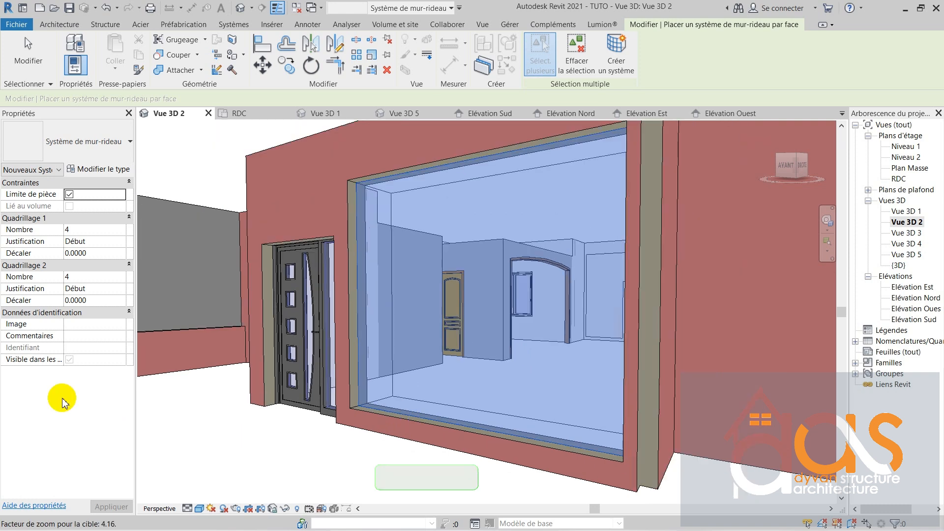
Step: Set the grid numbers to 2 for Quadrillage 1 and 3 for Quadrillage 2, and create the curtain system
left_click(86, 230)
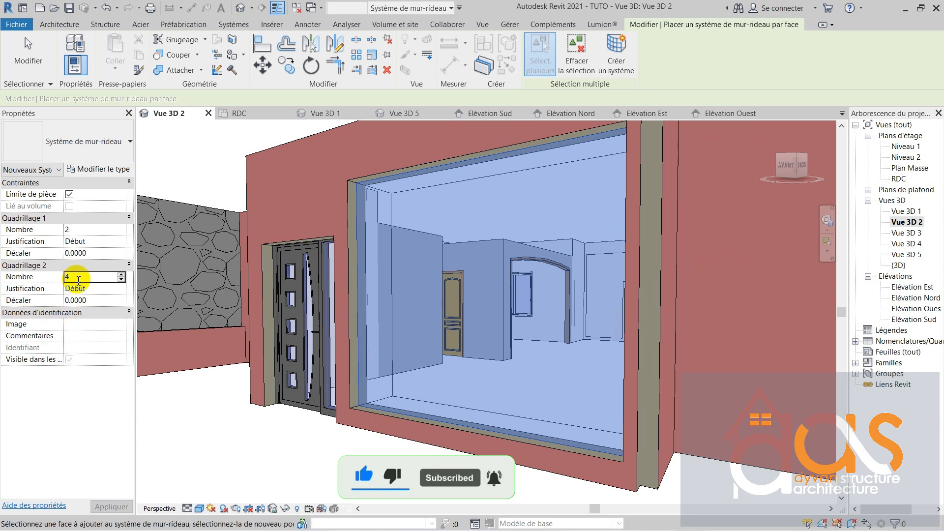
key("BackSpace")
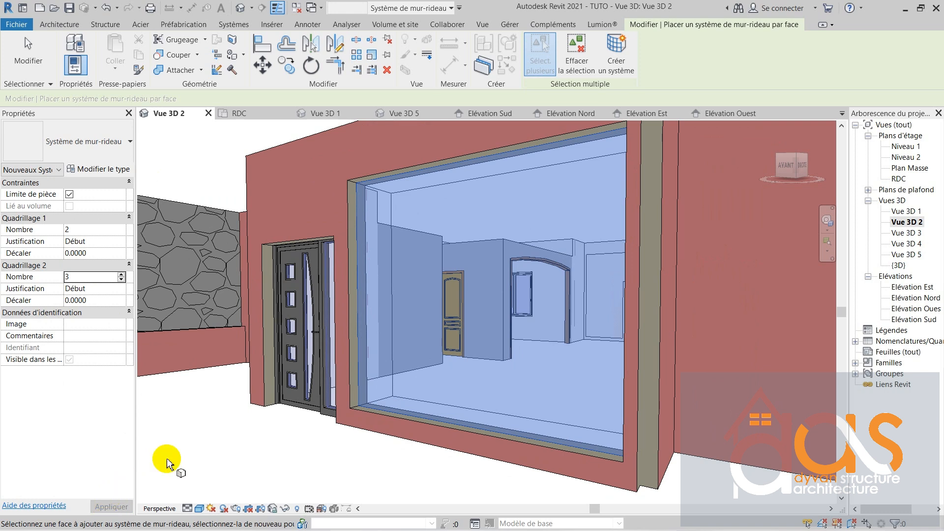
left_click(614, 54)
scroll(344, 376, "down", 2)
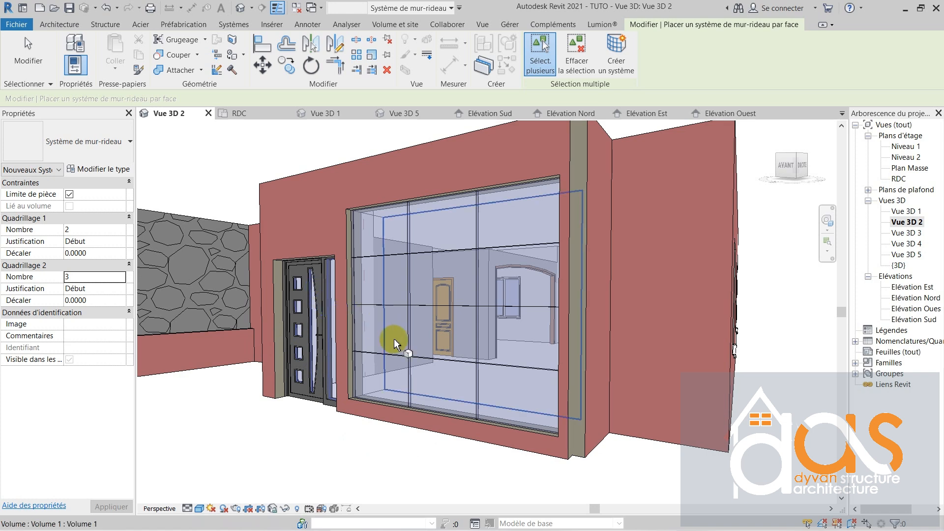
Step: Select the new curtain system and set its Quadrillage 2 number to 2
key("Escape")
left_click(408, 359)
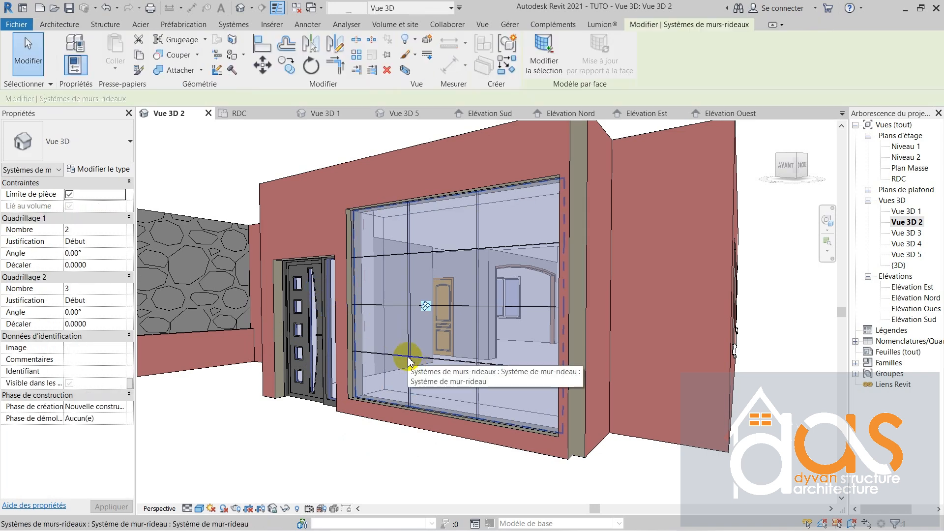
left_click(115, 292)
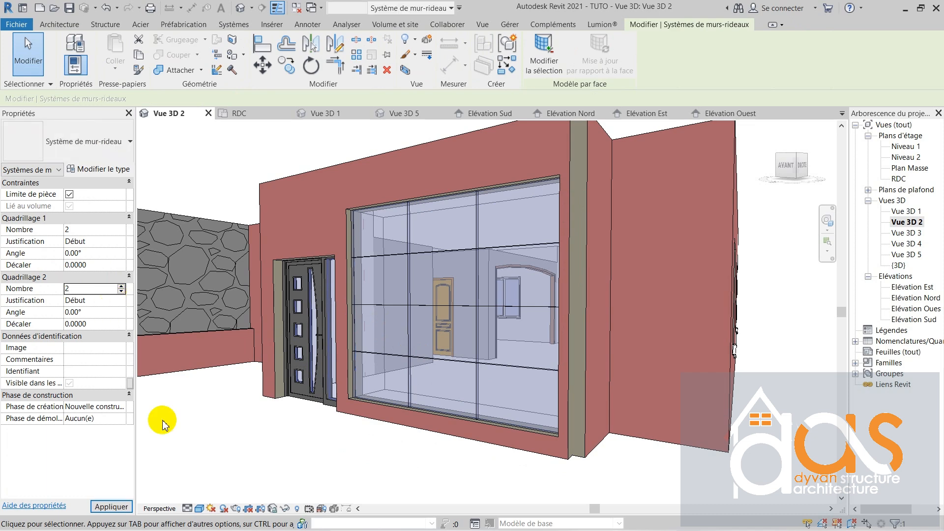
left_click(191, 463)
Step: Place 150 x 25 mm rectangular mullions by segment on the first vertical line's lower two segments, upper horizontal's middle segment and second vertical's top segment
middle_click_drag(340, 413, 504, 418, "shift")
scroll(465, 440, "up", 2)
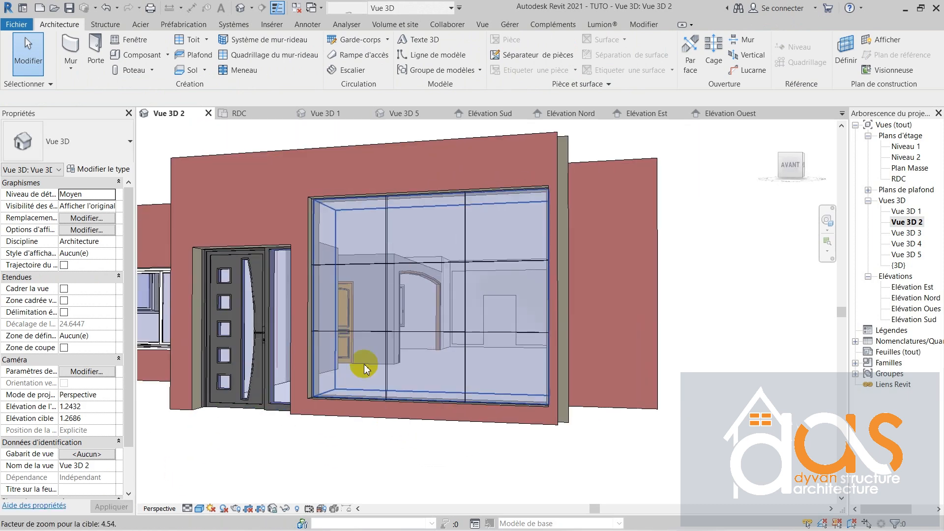
scroll(379, 354, "up", 3)
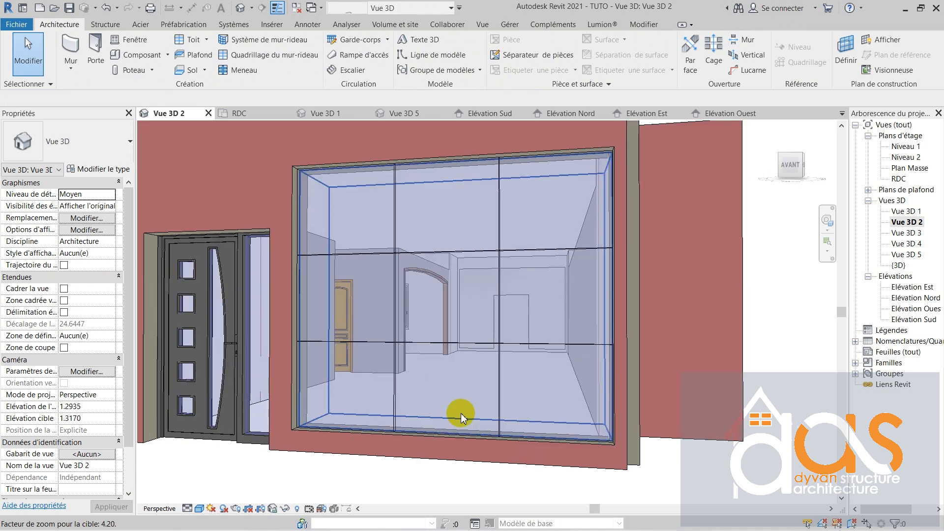
scroll(461, 418, "up", 1)
left_click(237, 70)
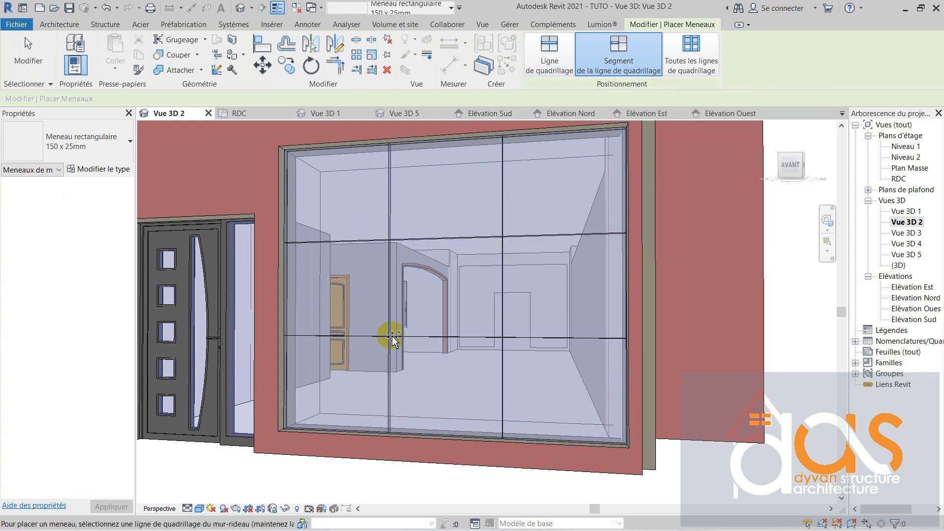
left_click(395, 376)
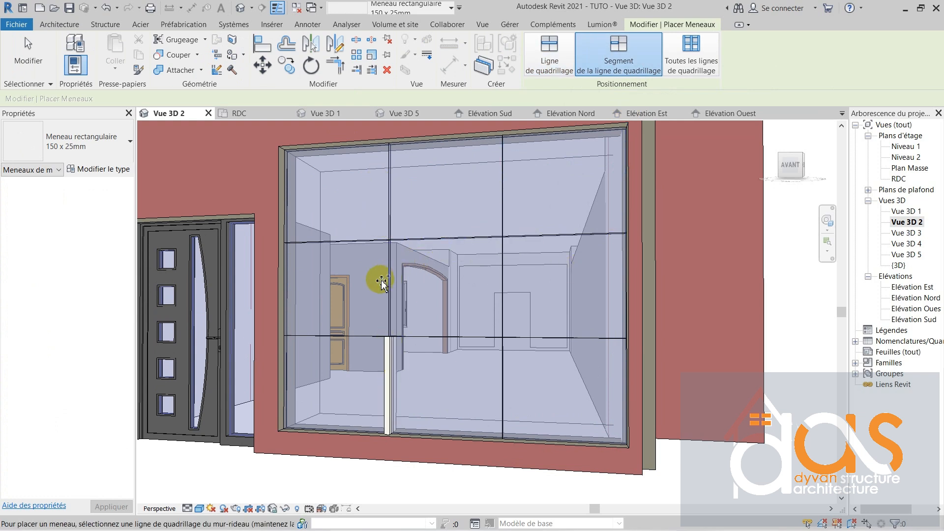
left_click(389, 284)
left_click(439, 240)
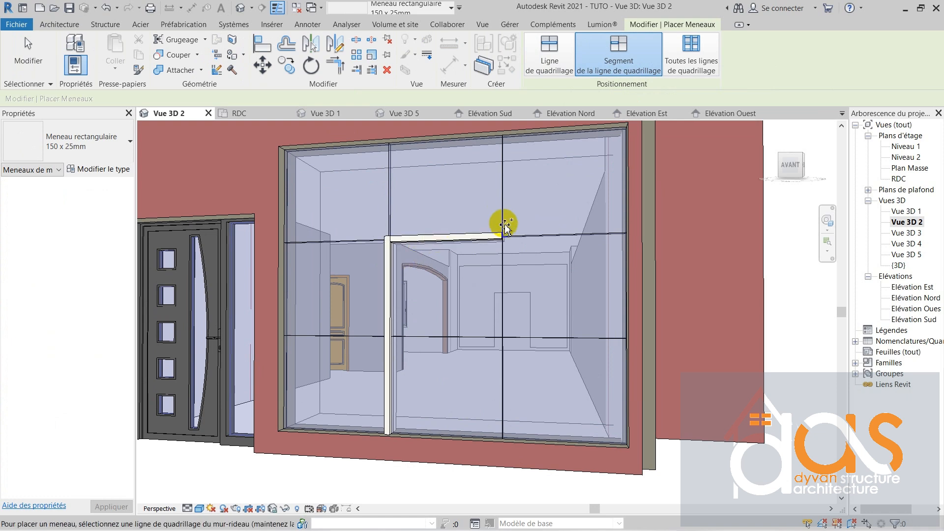
left_click(502, 193)
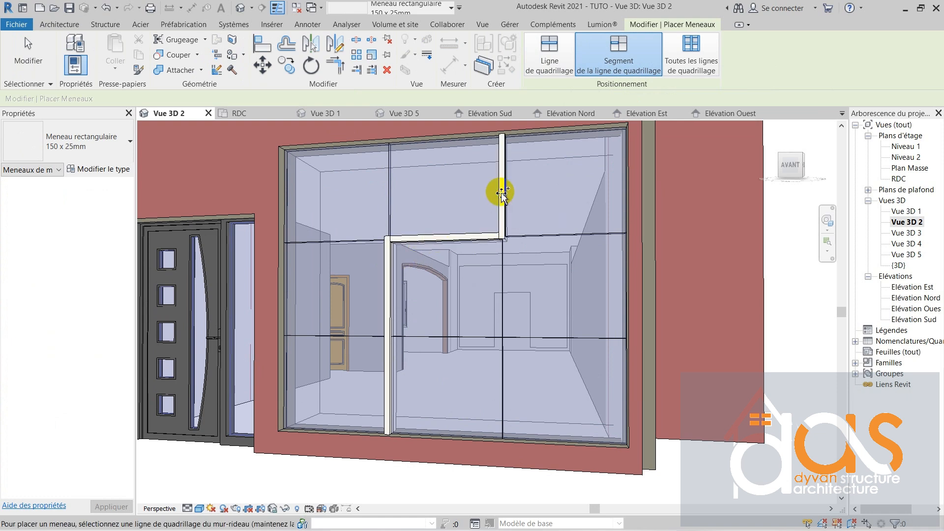
Step: Place mullions on the right segment of the curtain system's lower edge and on the lower and middle segments of its right edge
scroll(369, 389, "down", 1)
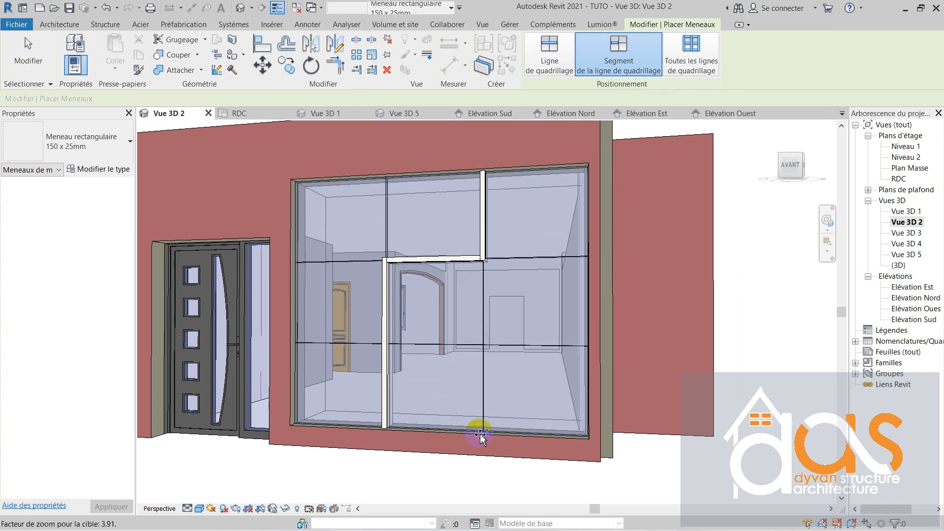
left_click(589, 409)
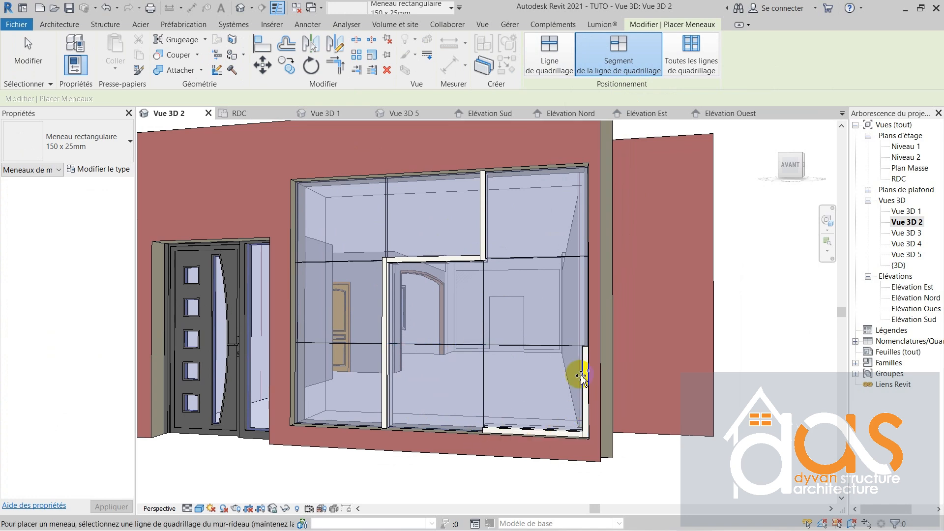
left_click(586, 306)
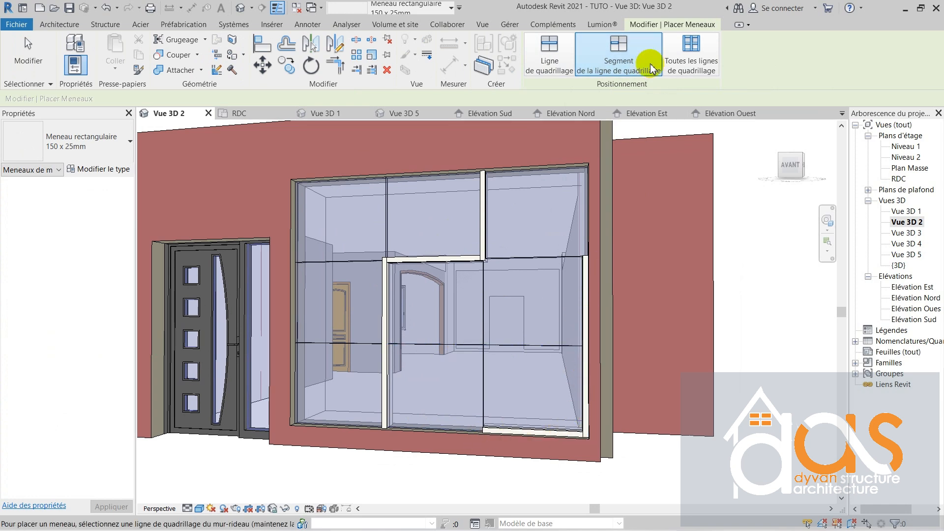
Step: Try a mullion along the whole upper edge with the Ligne de quadrillage placement, preview all grid lines, and undo that mullion
left_click(540, 73)
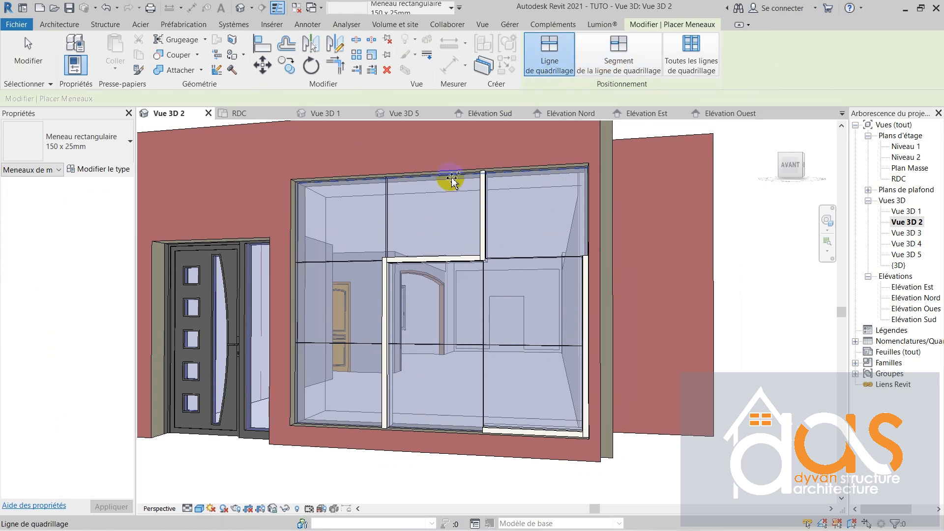
left_click(453, 180)
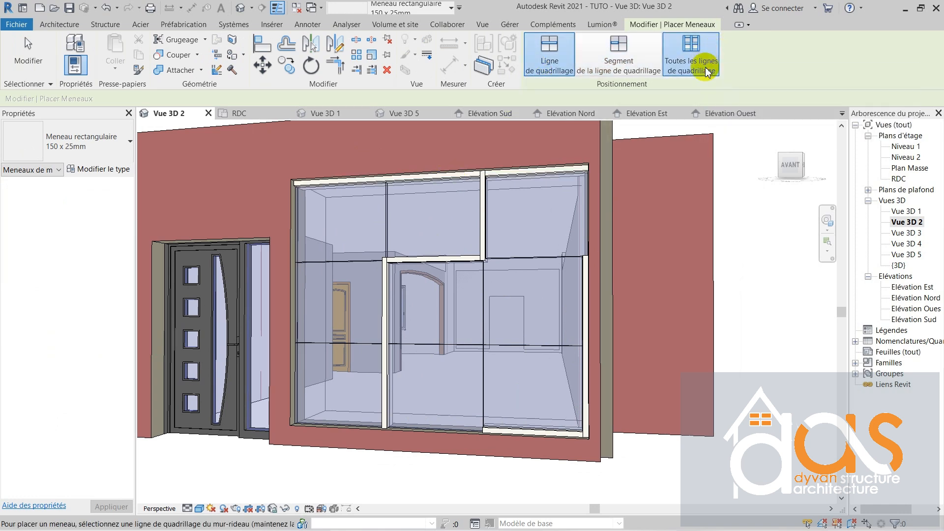
left_click(707, 71)
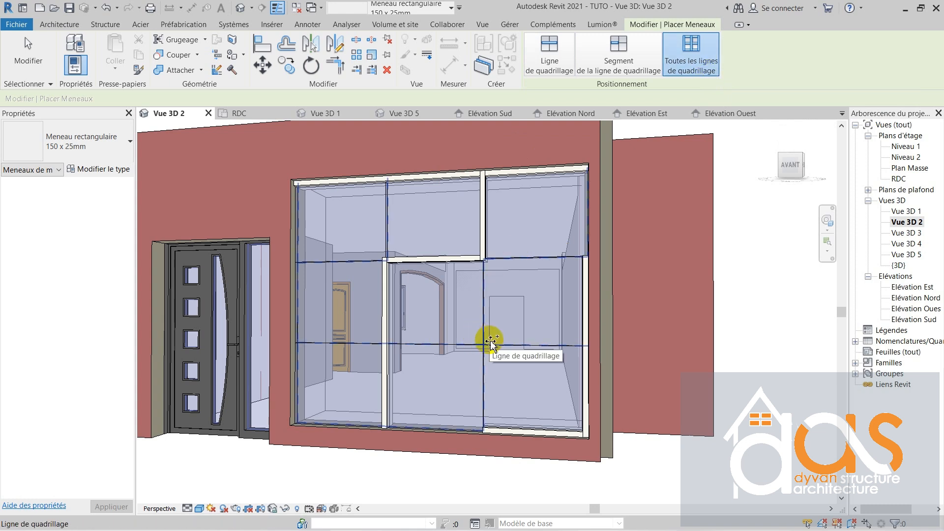
key("ctrl+z")
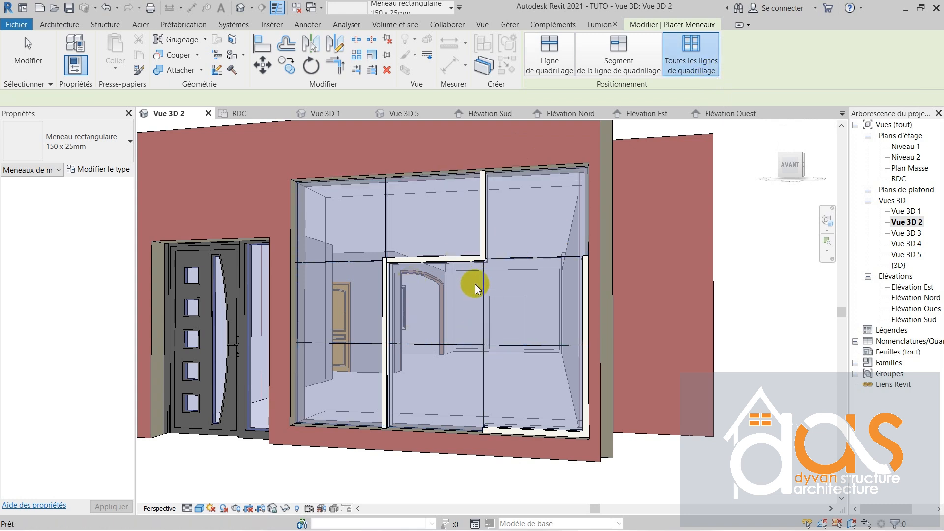
Step: Return to segment placement and add mullions to the upper edge's left and middle segments, the lower edge's middle segment and the right edge's top segment
left_click(619, 50)
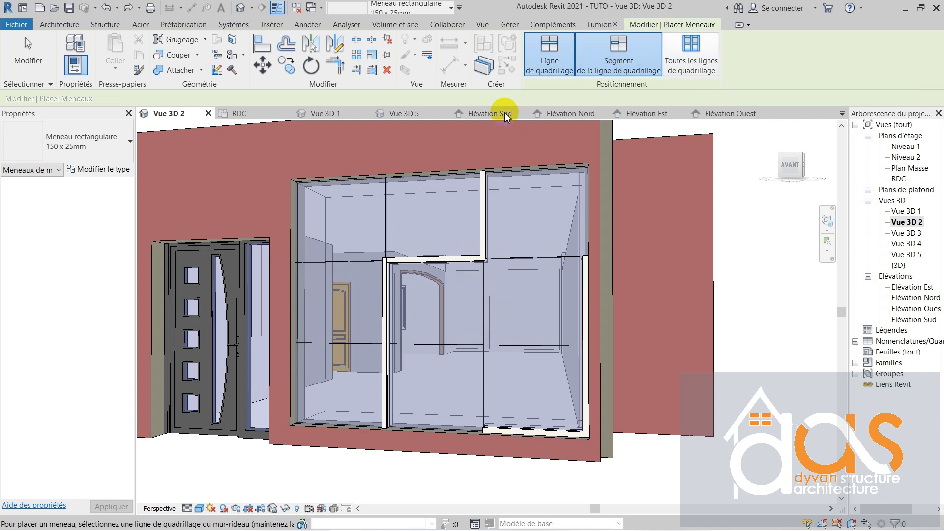
left_click(440, 180)
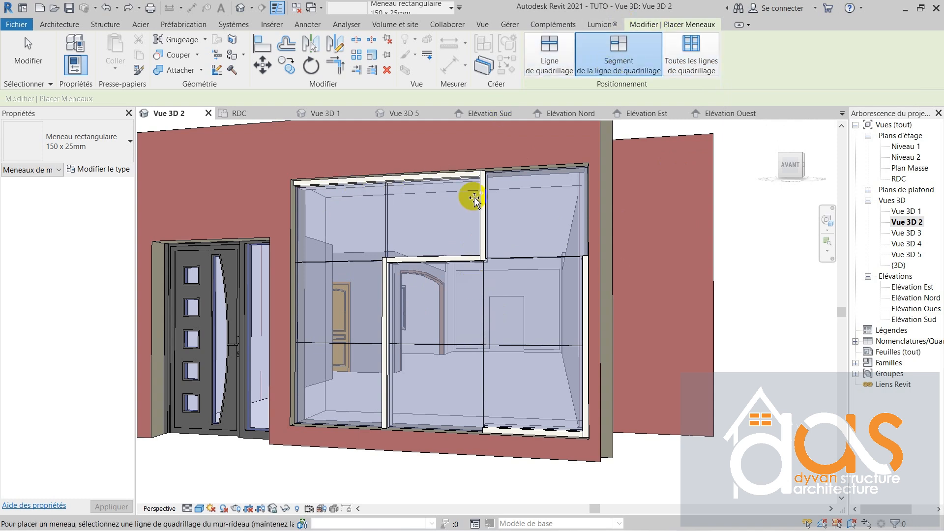
left_click(452, 427)
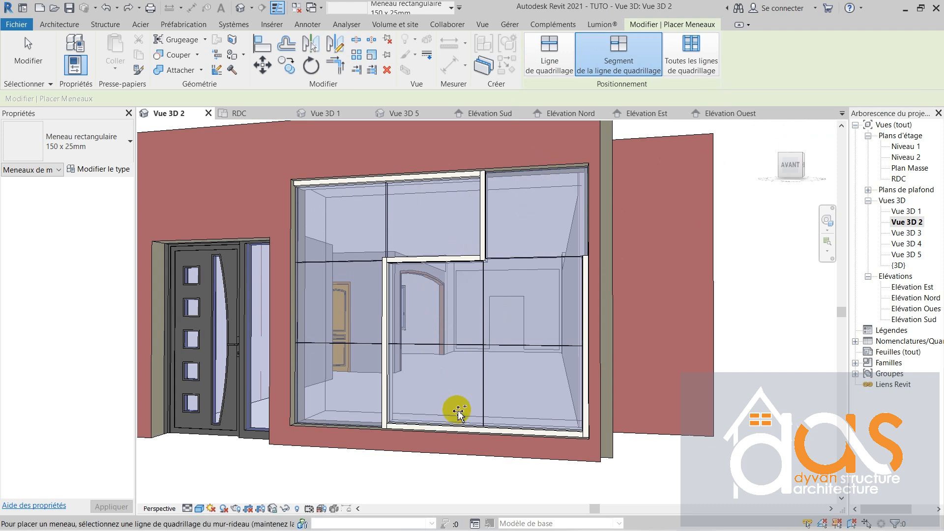
left_click(591, 217)
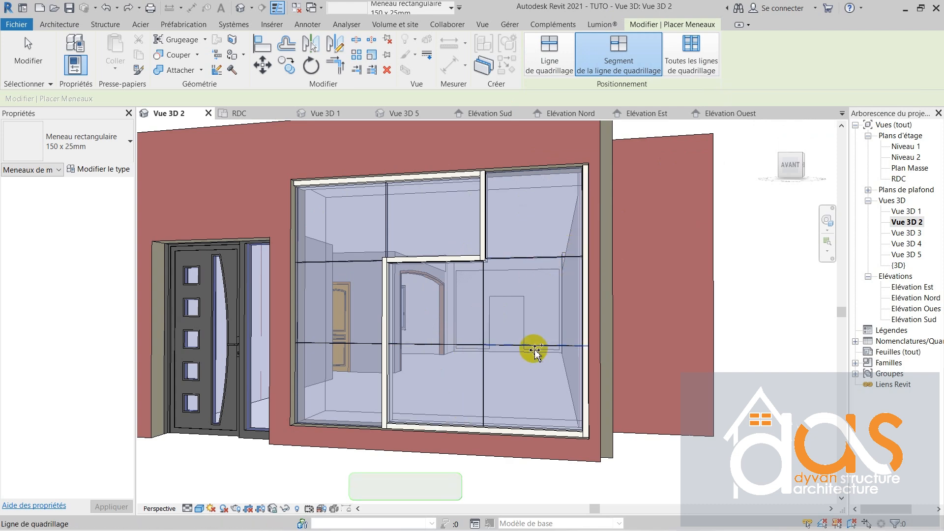
Step: Open the RDC floor plan and delete the in-place mass behind the curtain system
scroll(517, 345, "down", 2)
middle_click_drag(435, 432, 509, 462, "shift")
scroll(510, 384, "down", 3)
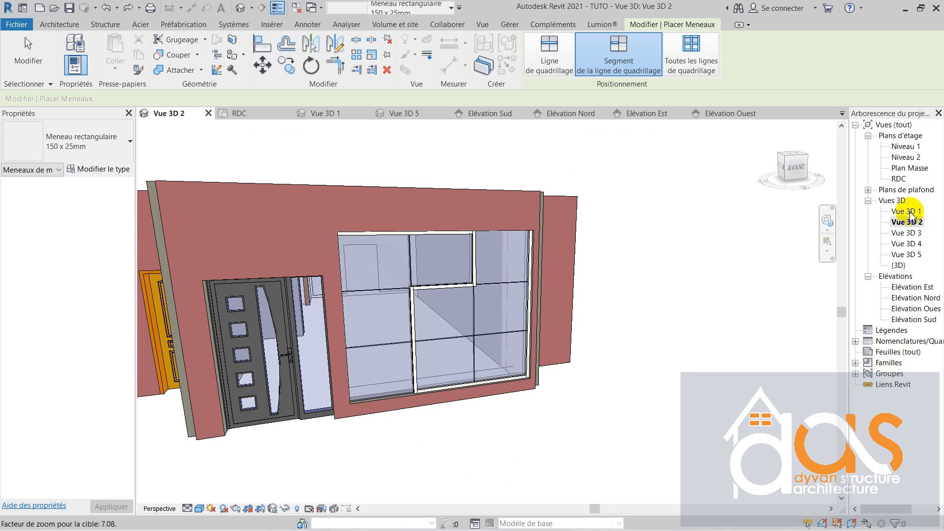
double_click(899, 179)
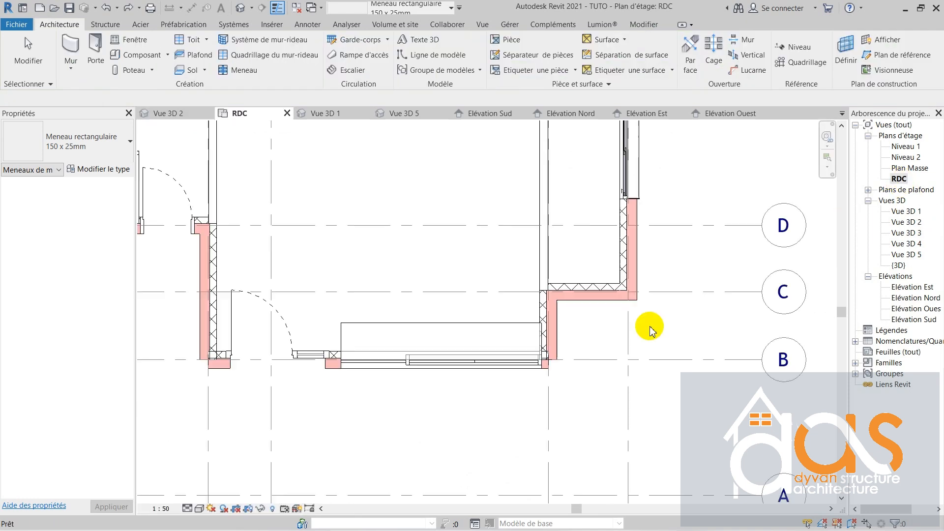
left_click(476, 328)
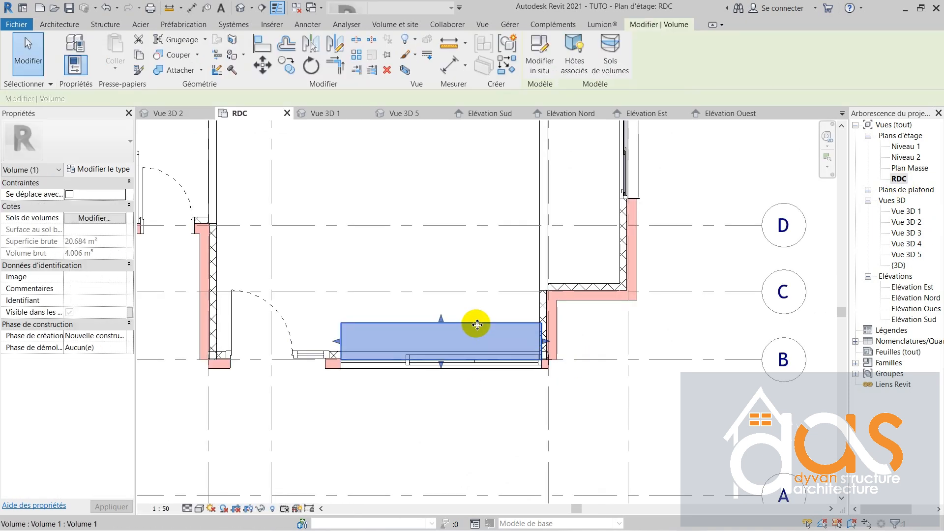
key("Delete")
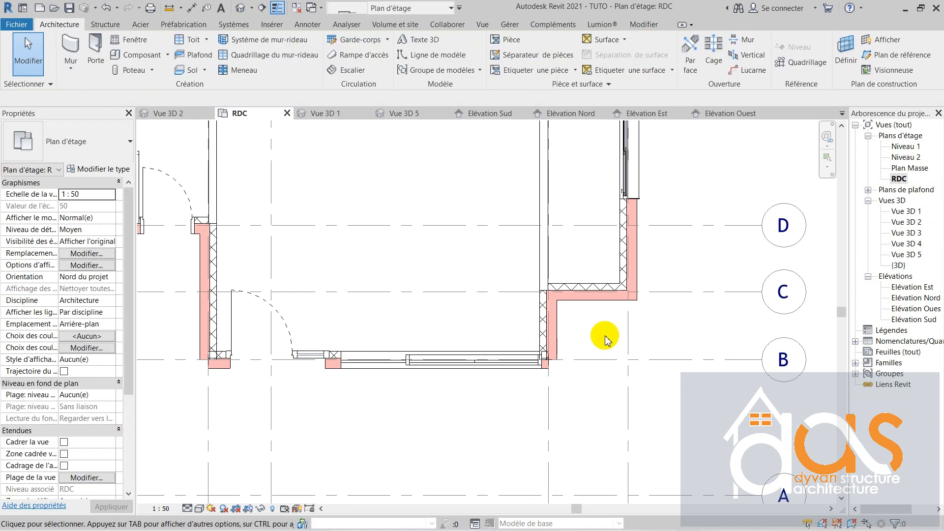
Step: Return to Vue 3D 2 and examine the finished curtain wall and its mullions from several angles
double_click(911, 223)
middle_click_drag(671, 347, 612, 386, "shift")
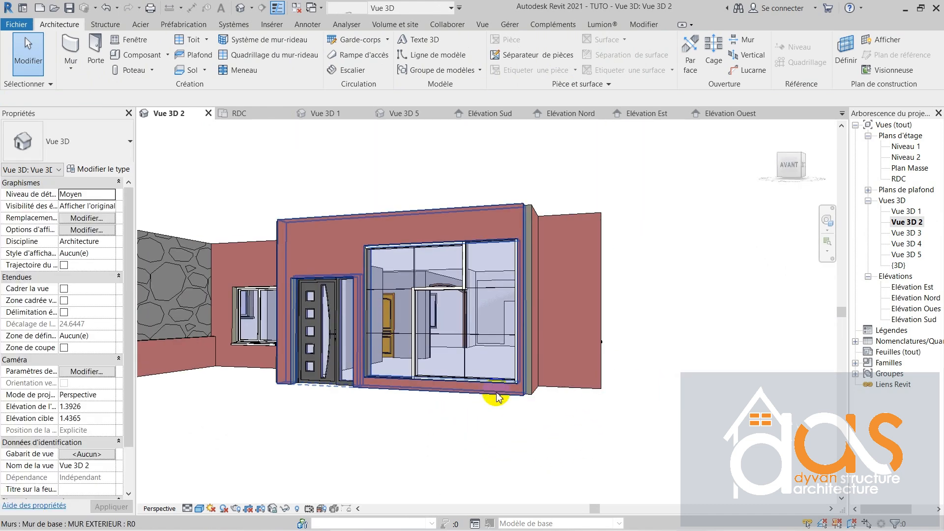
scroll(496, 397, "up", 2)
middle_click_drag(546, 415, 486, 427, "shift")
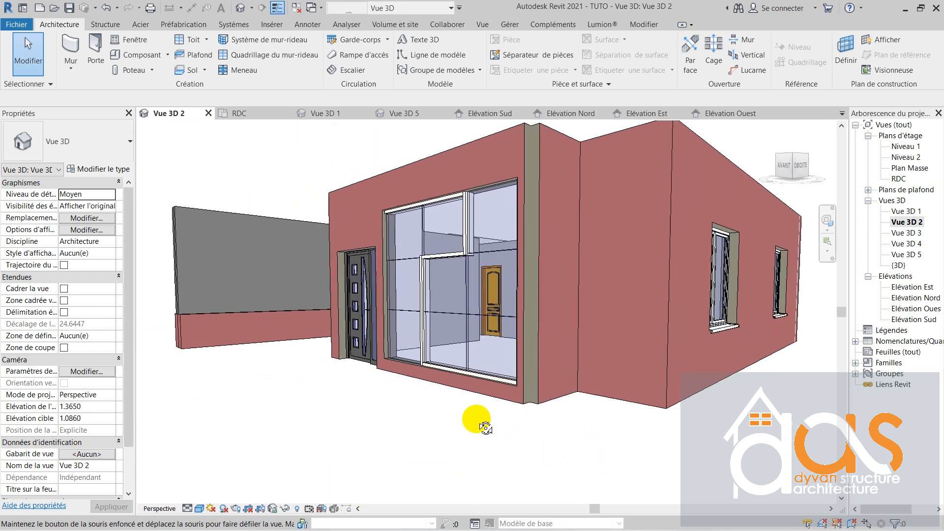
scroll(450, 288, "up", 2)
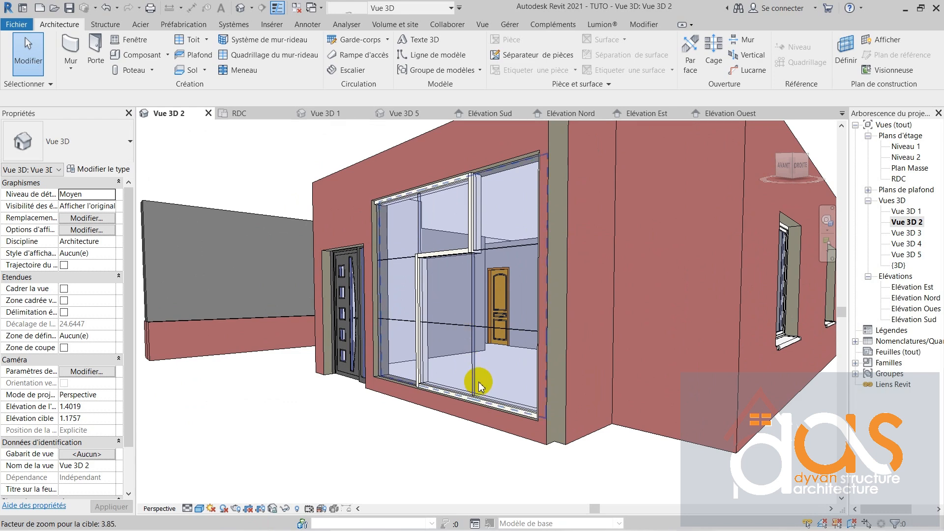
scroll(479, 381, "up", 1)
middle_click_drag(464, 394, 569, 379, "shift")
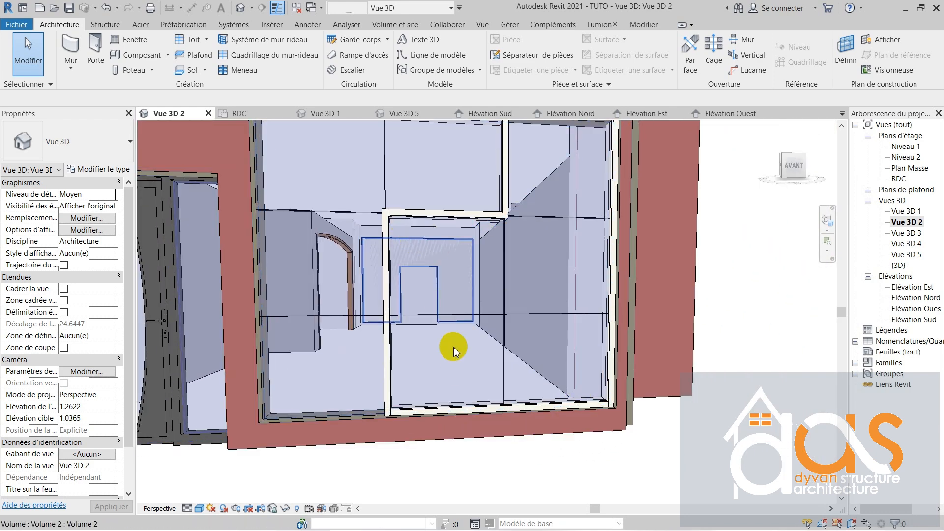
scroll(386, 449, "down", 6)
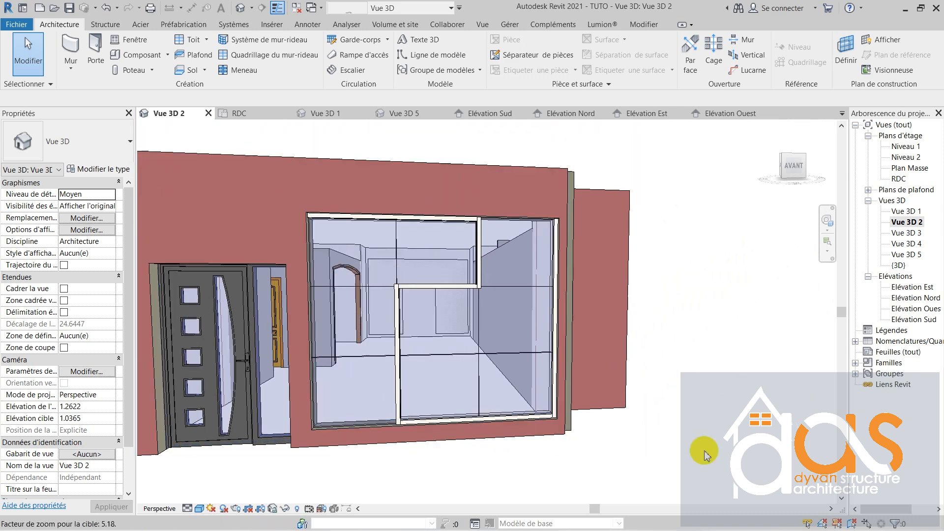
middle_click_drag(665, 459, 646, 440, "shift")
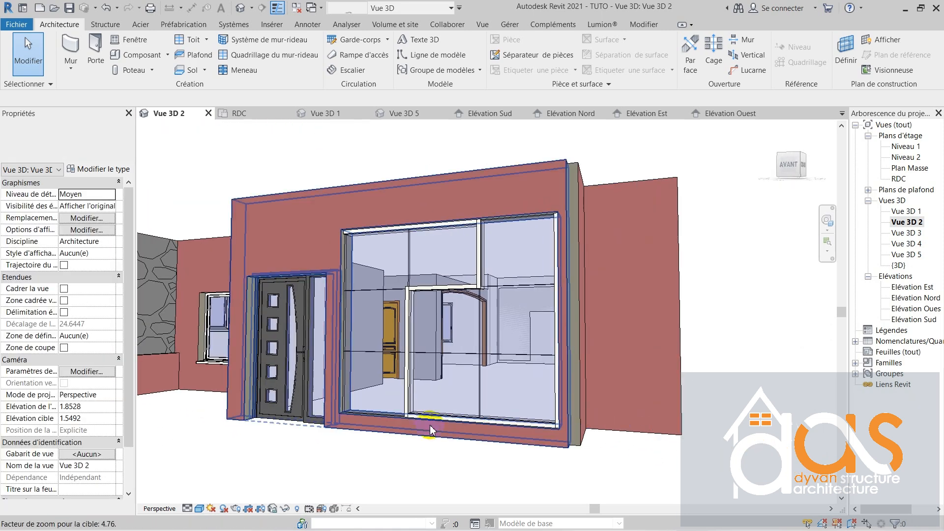
scroll(428, 430, "up", 2)
middle_click_drag(429, 431, 705, 295, "shift")
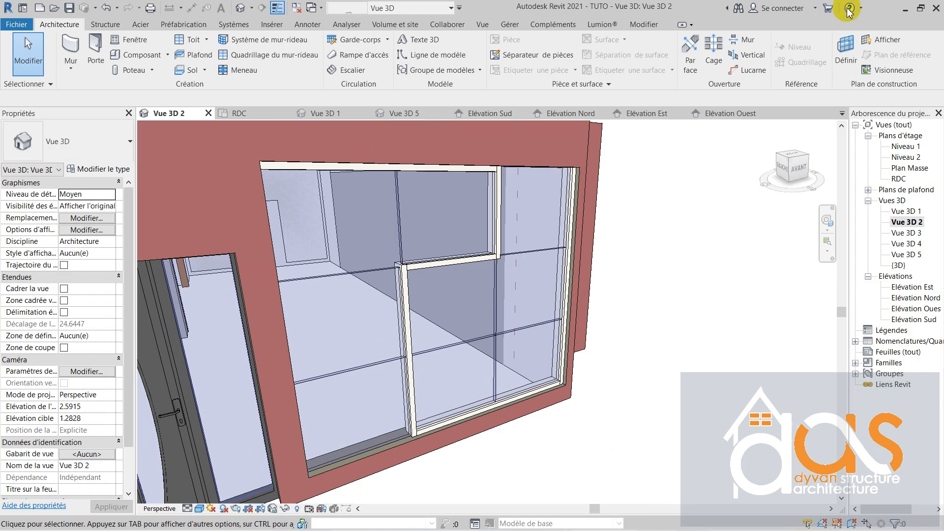